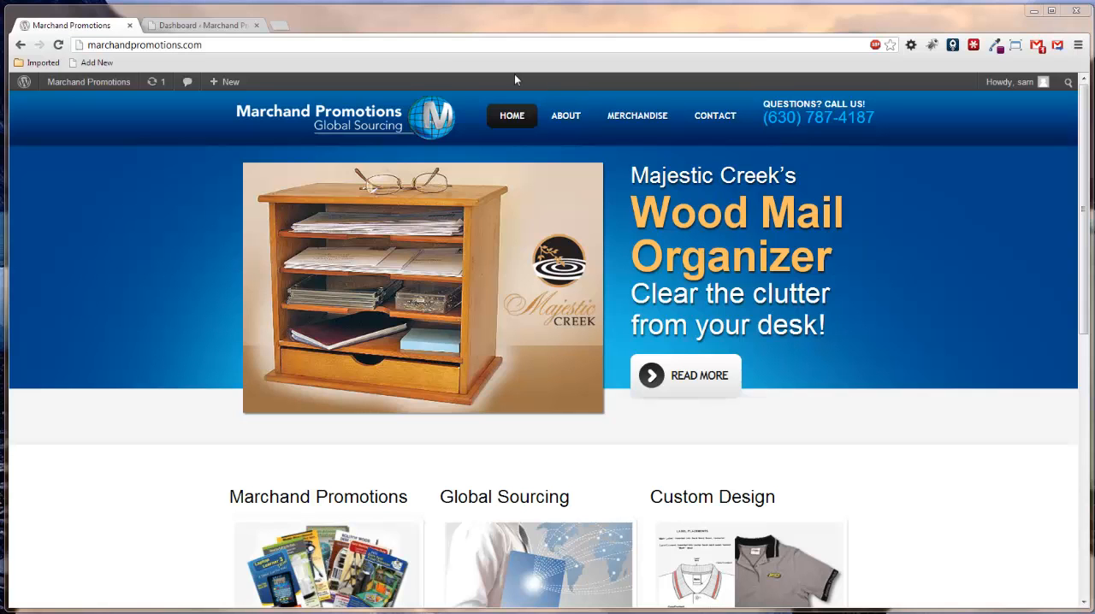
Open Slide 1 from the slider list for editing and enlarge its caption and thumb value boxes.
left_click(201, 26)
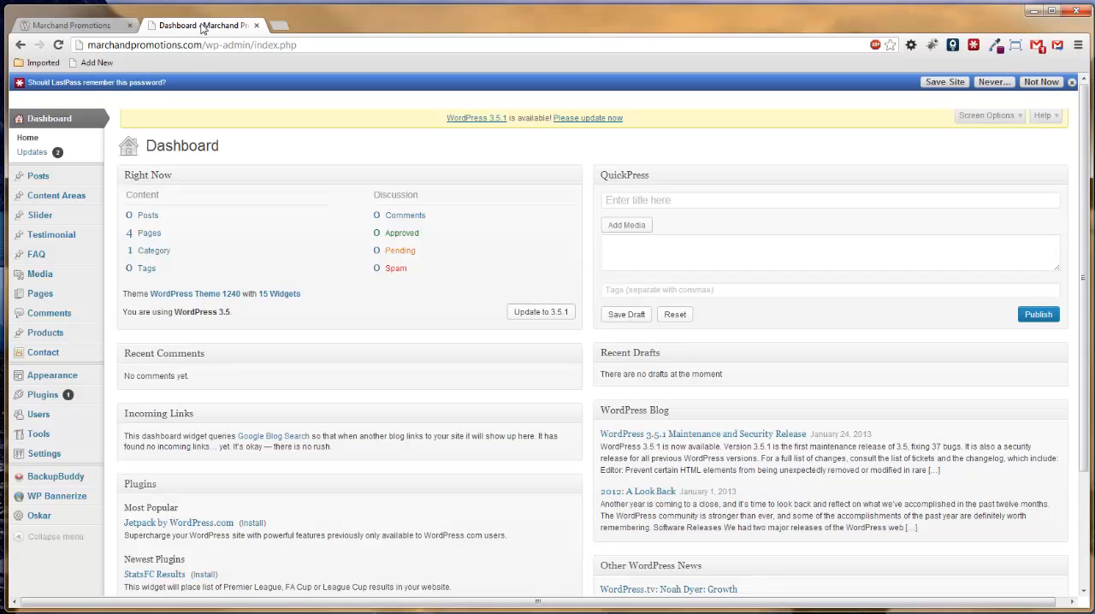
mouse_move(64, 215)
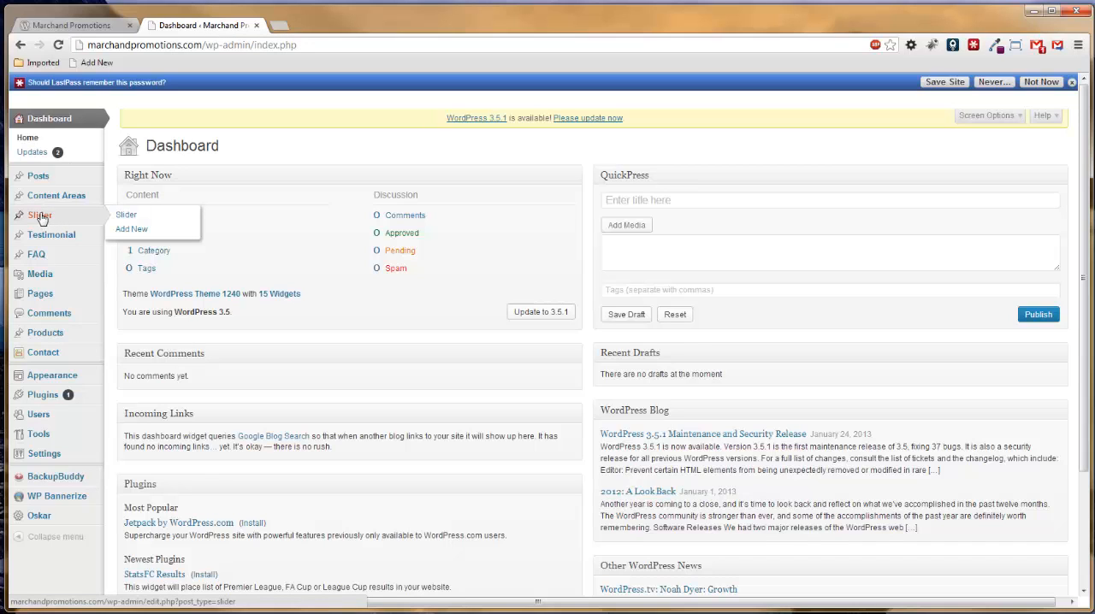
left_click(41, 218)
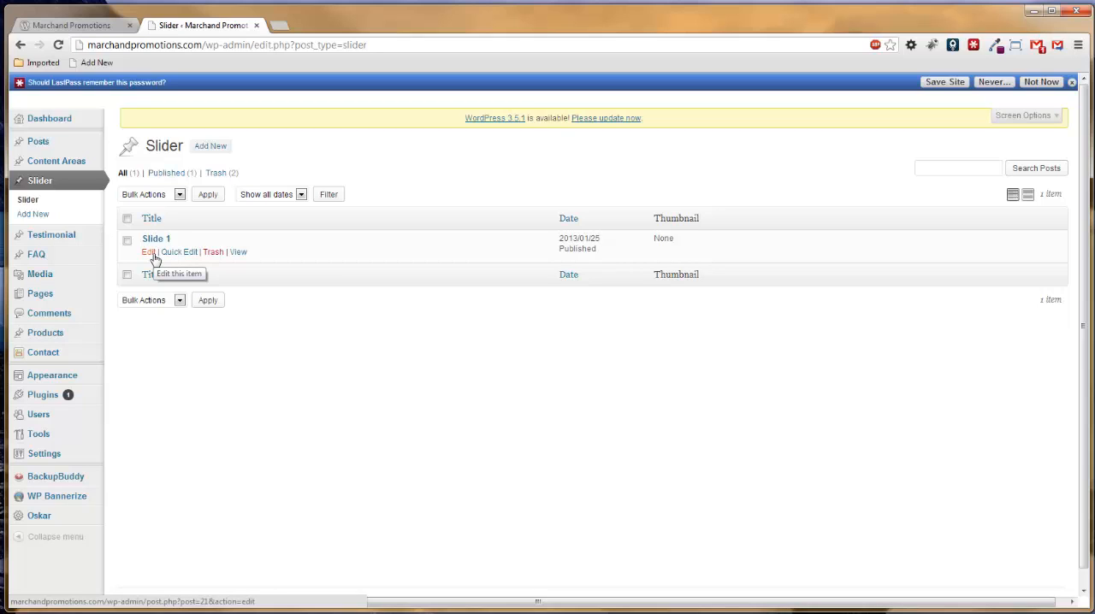
left_click(154, 255)
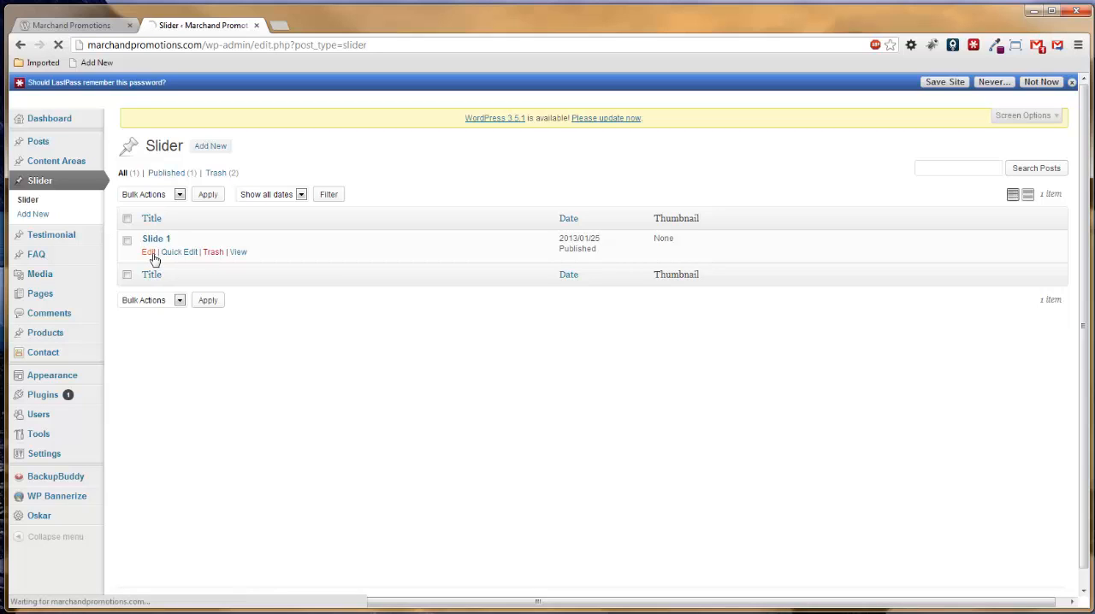
left_click(73, 27)
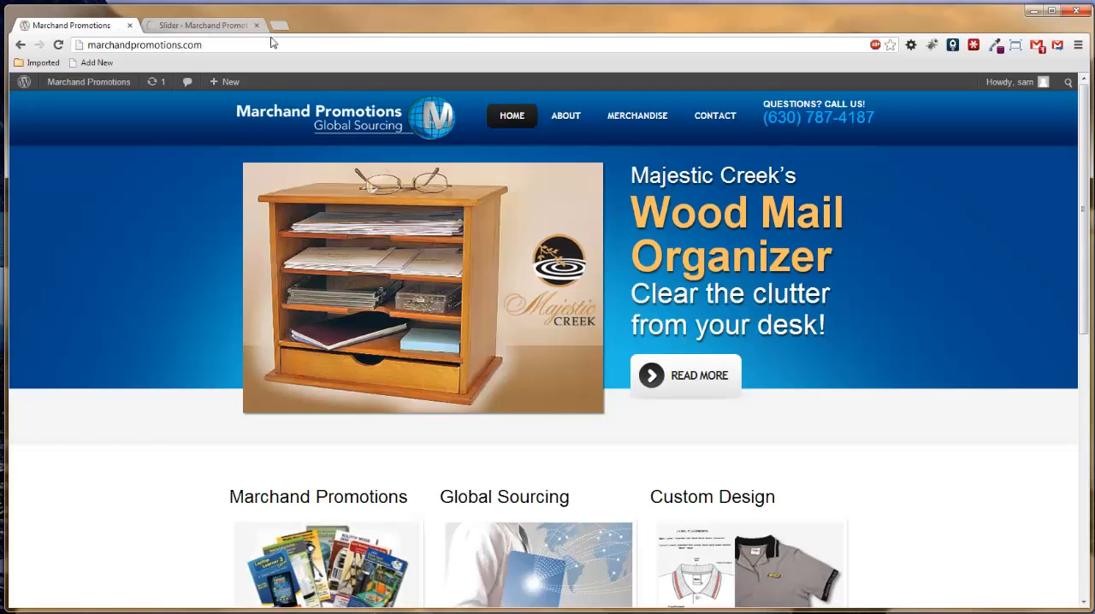
left_click(224, 26)
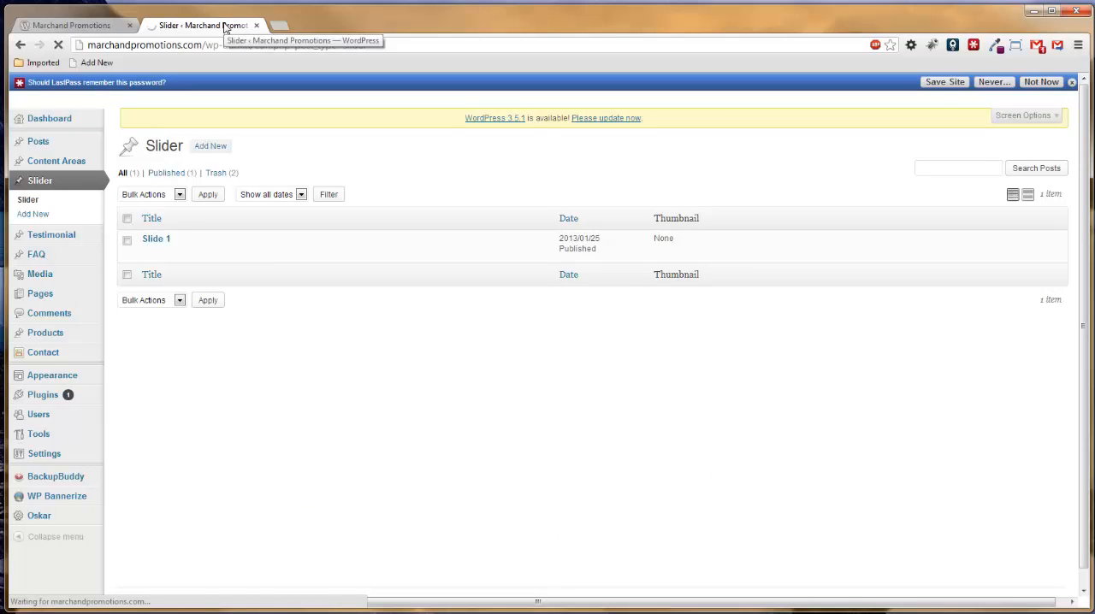
mouse_move(151, 239)
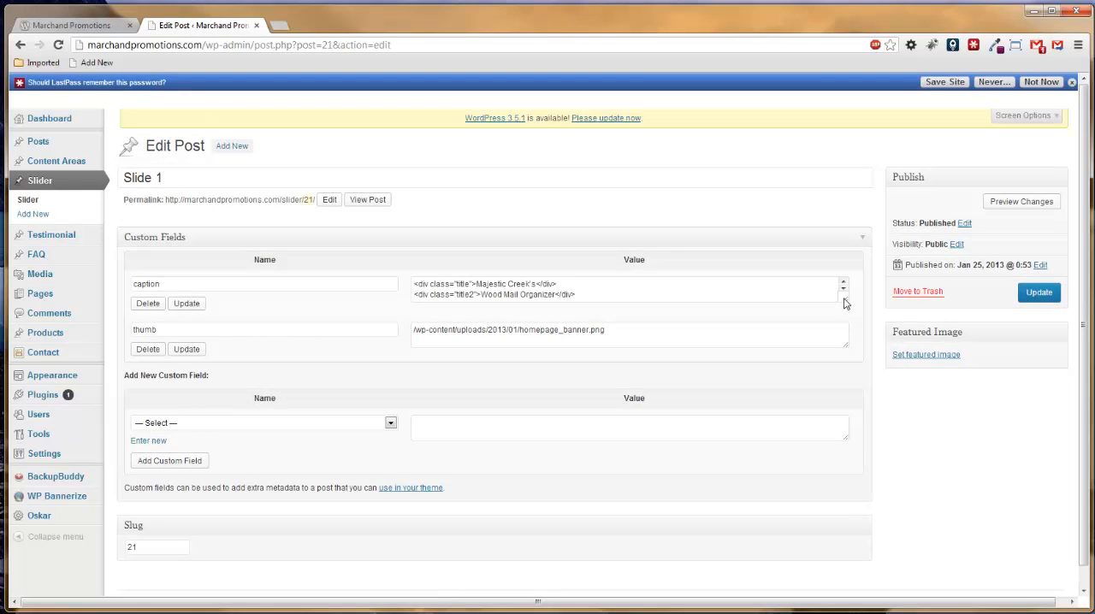
left_click_drag(845, 304, 852, 382)
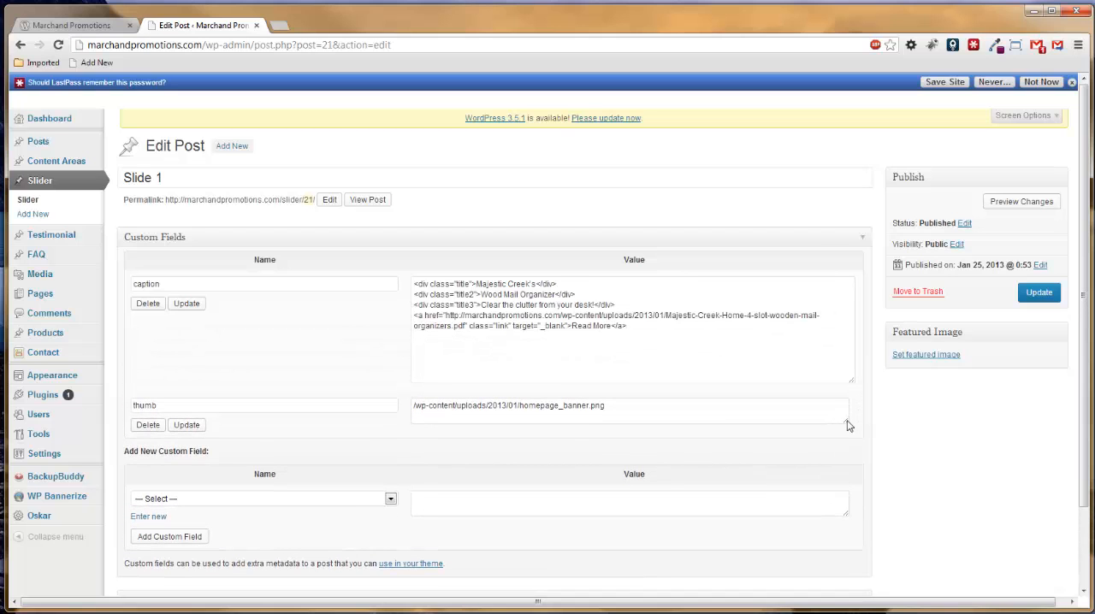
left_click_drag(848, 425, 852, 484)
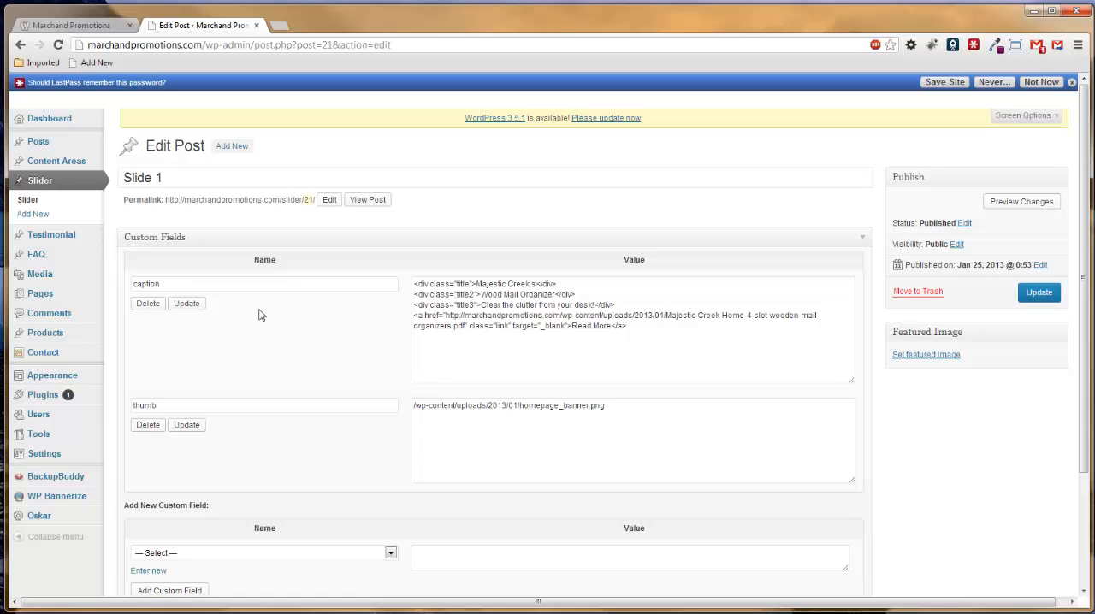
Open marchandpromotions.com/wp-admin in a separate browser tab and start a new slider post there.
left_click(281, 32)
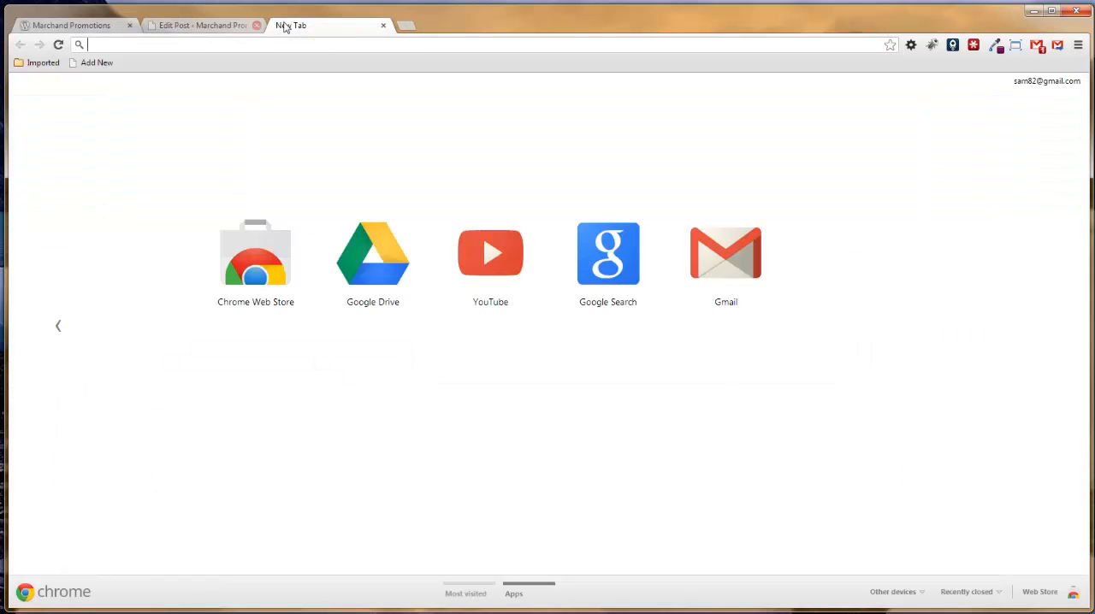
type("marchandpromotions.com")
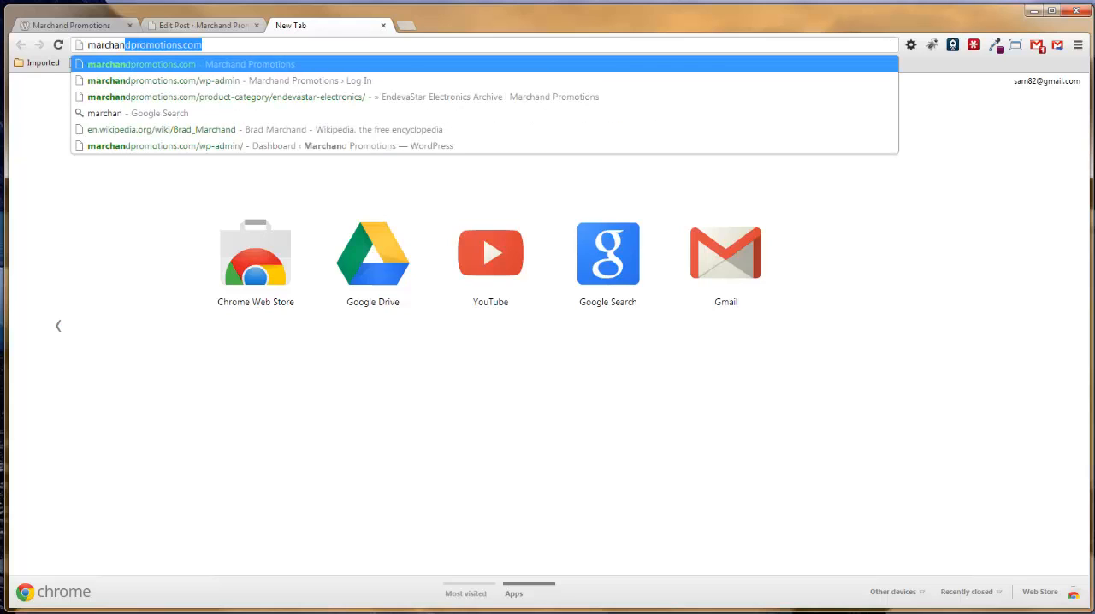
key("Down")
key("Return")
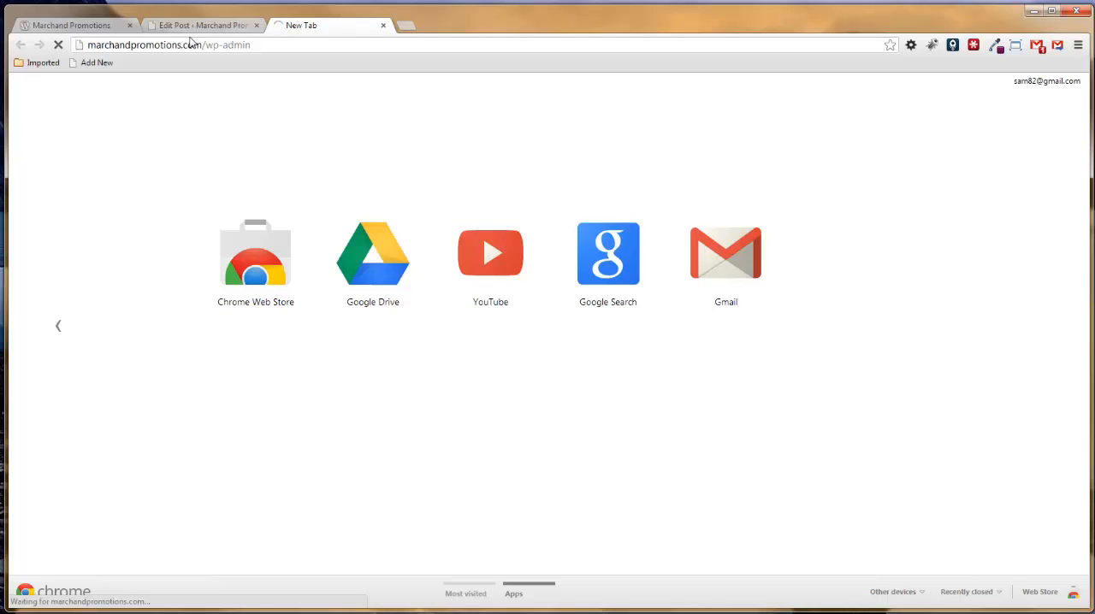
left_click(193, 25)
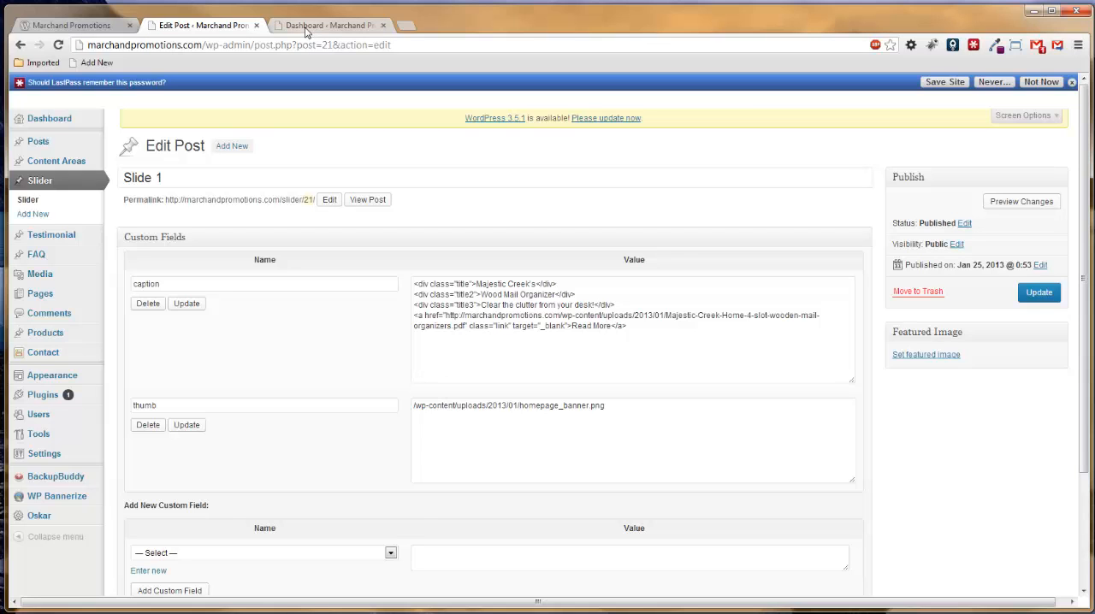
left_click(306, 27)
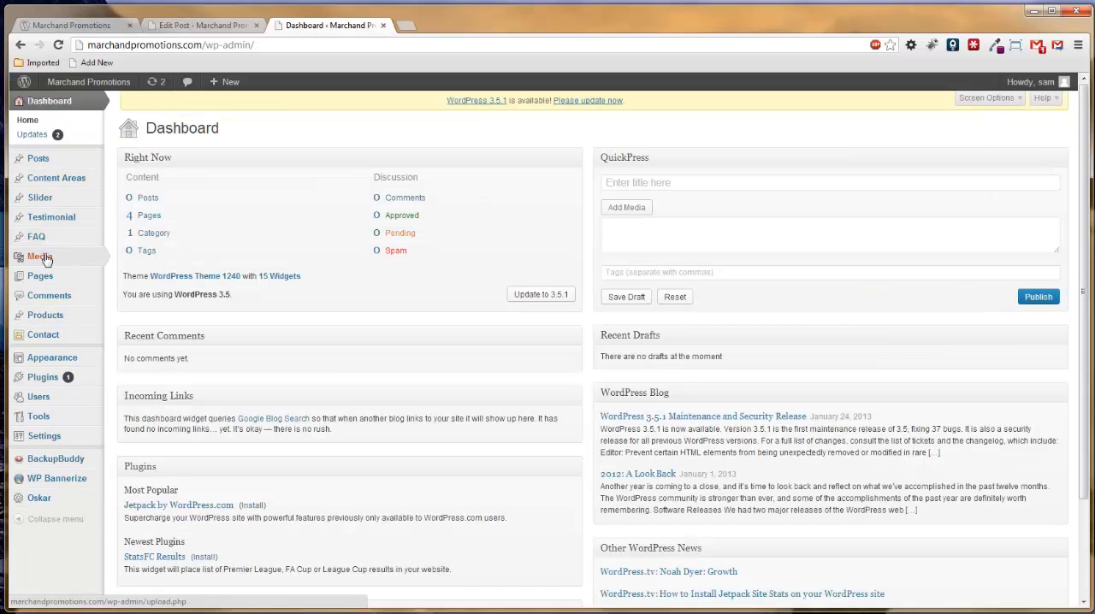
mouse_move(41, 202)
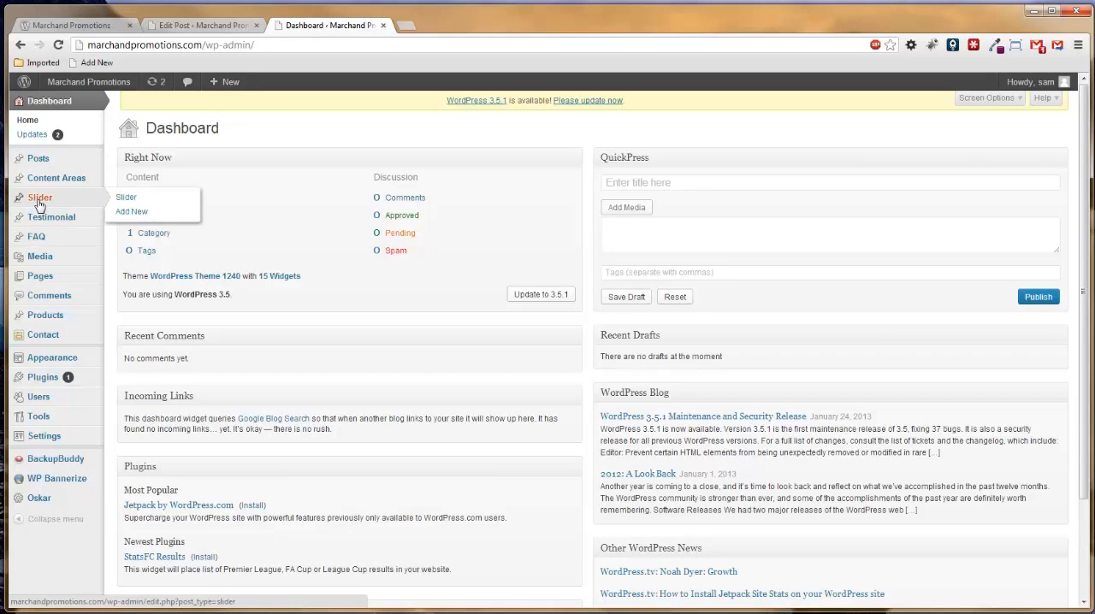
left_click(129, 217)
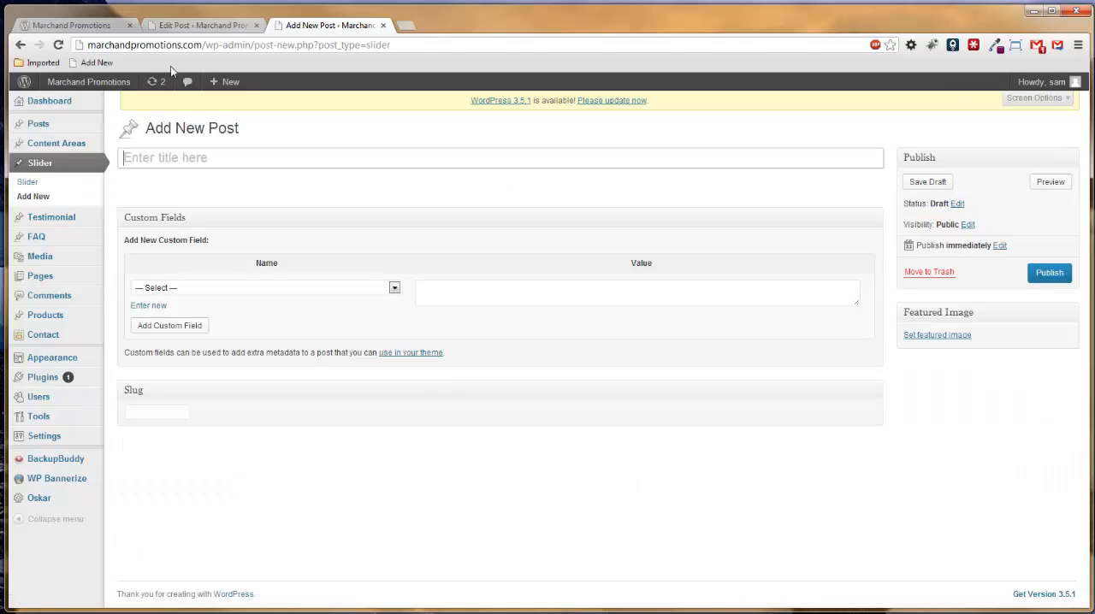
Title the new slider post "Slide 2", following the naming of the existing slide.
left_click(192, 31)
key("ctrl+a")
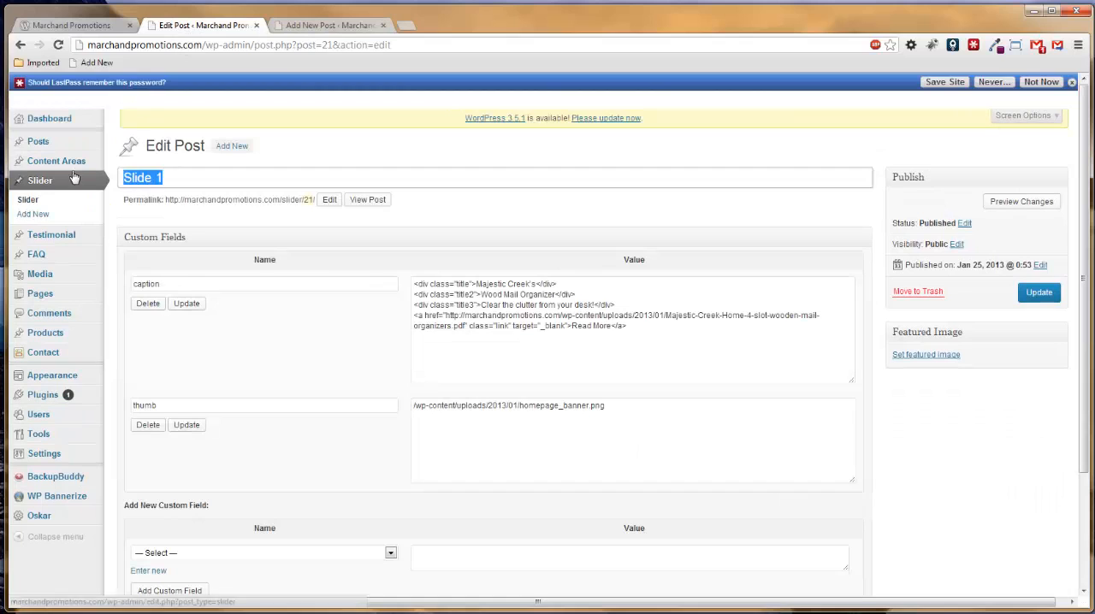
left_click(330, 26)
type("S")
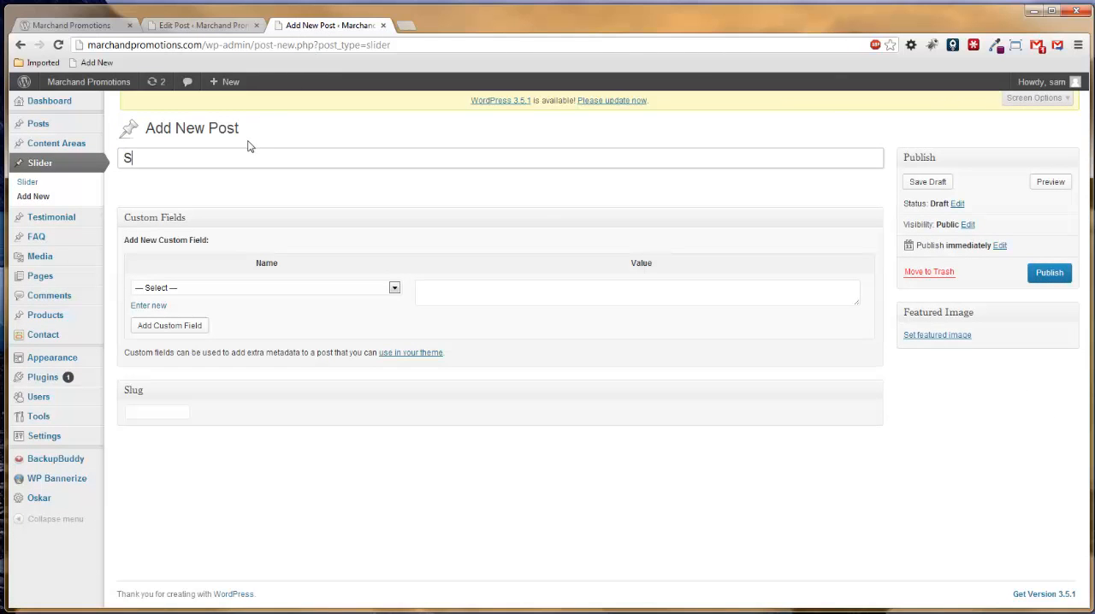
type("lide 2")
Check the homepage and Slide 1 for reference, and choose caption as the name of Slide 2's new custom field.
left_click(79, 26)
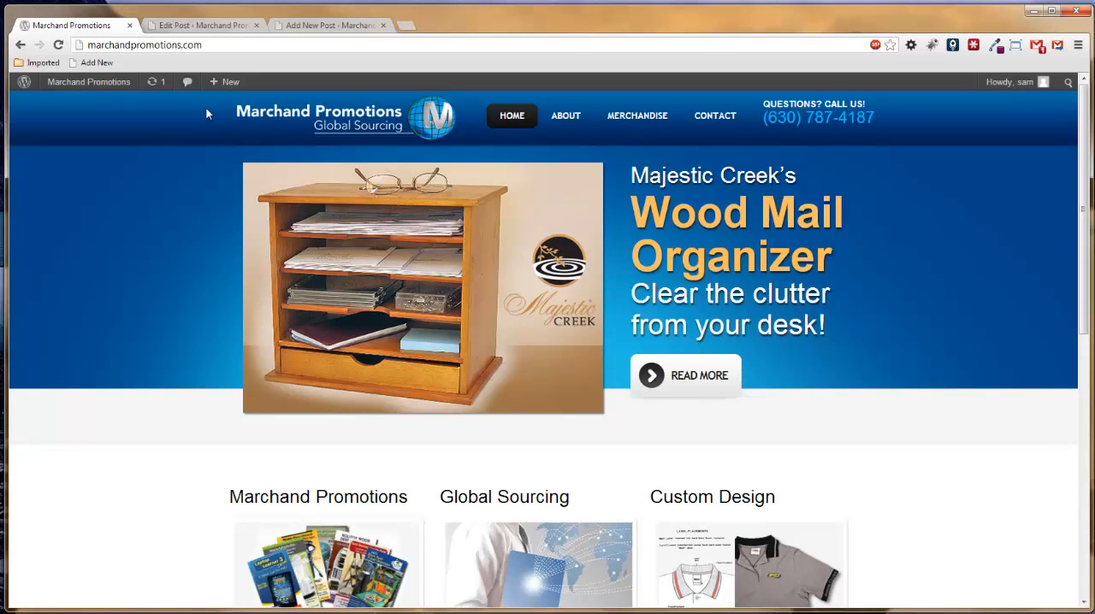
left_click(194, 26)
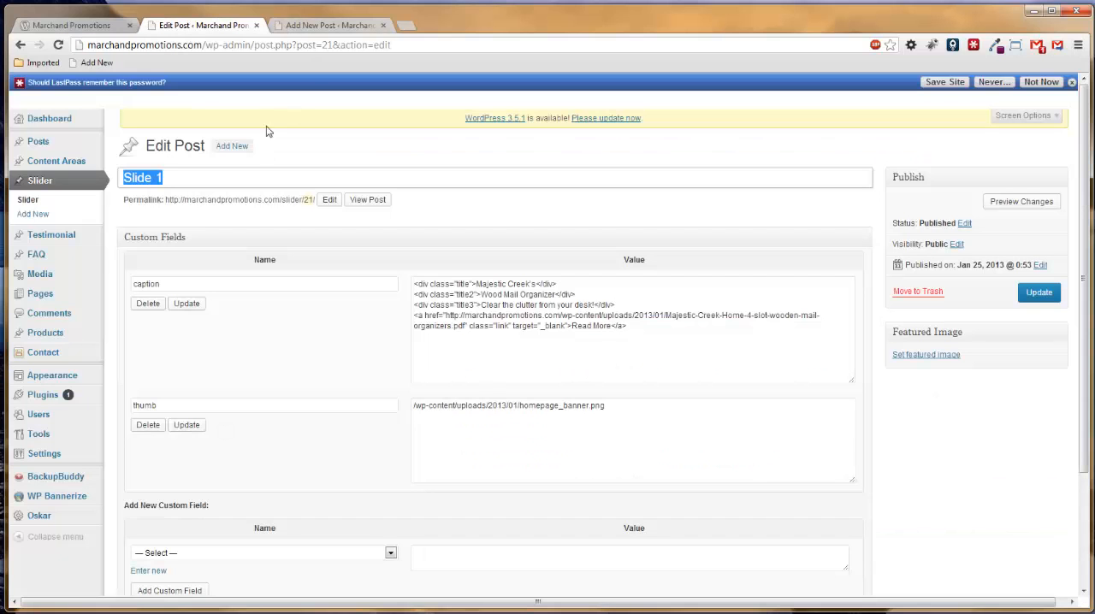
left_click(317, 25)
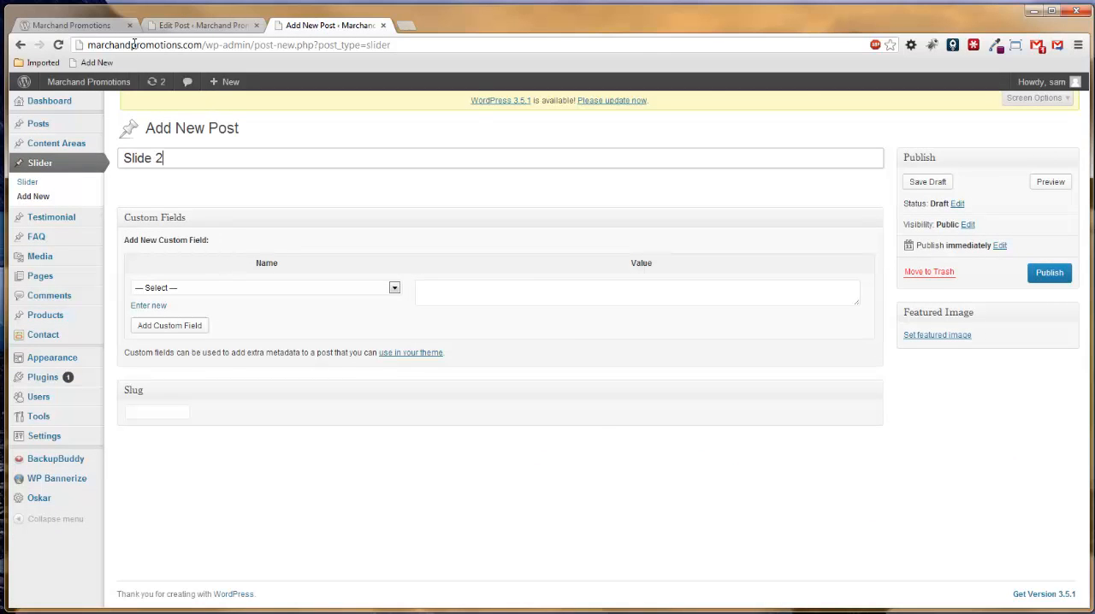
left_click(182, 29)
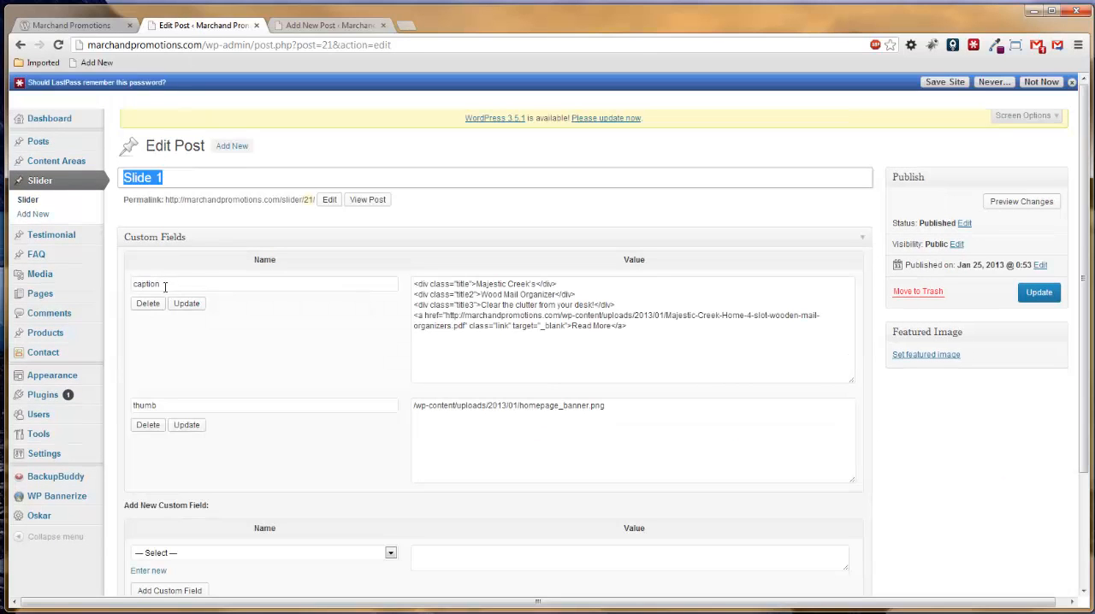
left_click(323, 26)
left_click(394, 289)
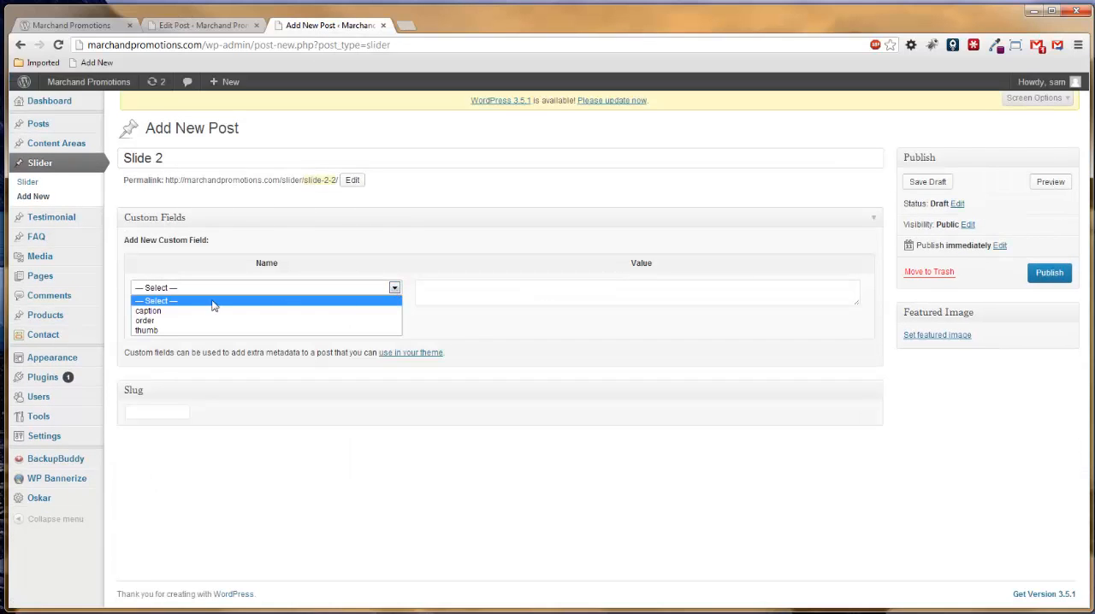
left_click(147, 311)
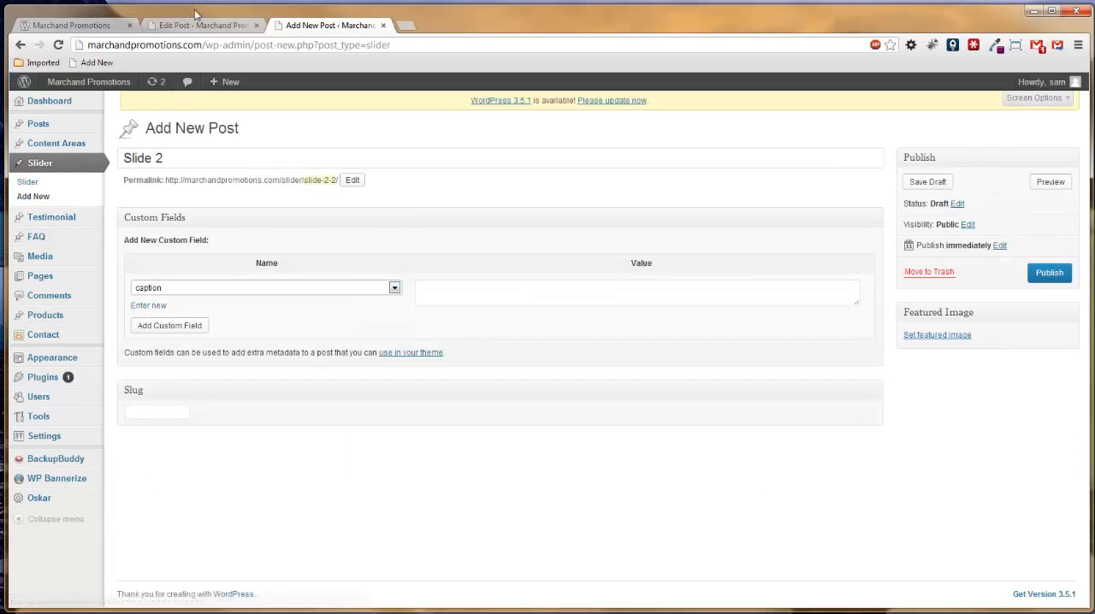
Copy Slide 1's entire caption markup into the value of Slide 2's caption field and enlarge that box.
left_click(195, 26)
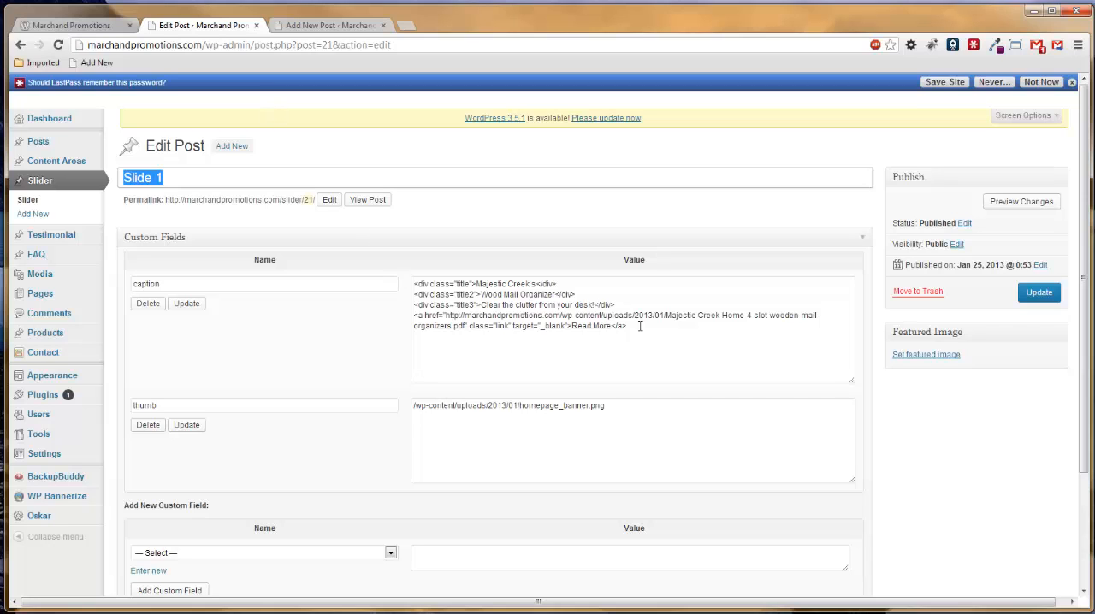
left_click_drag(639, 326, 401, 278)
key("ctrl+c")
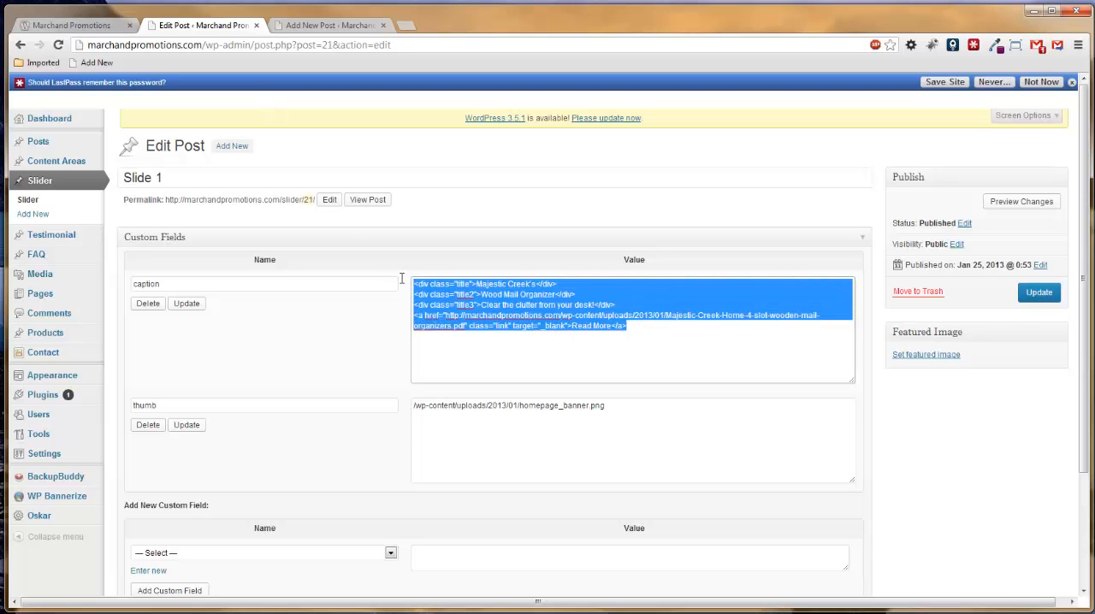
left_click(312, 25)
left_click(483, 291)
key("ctrl+v")
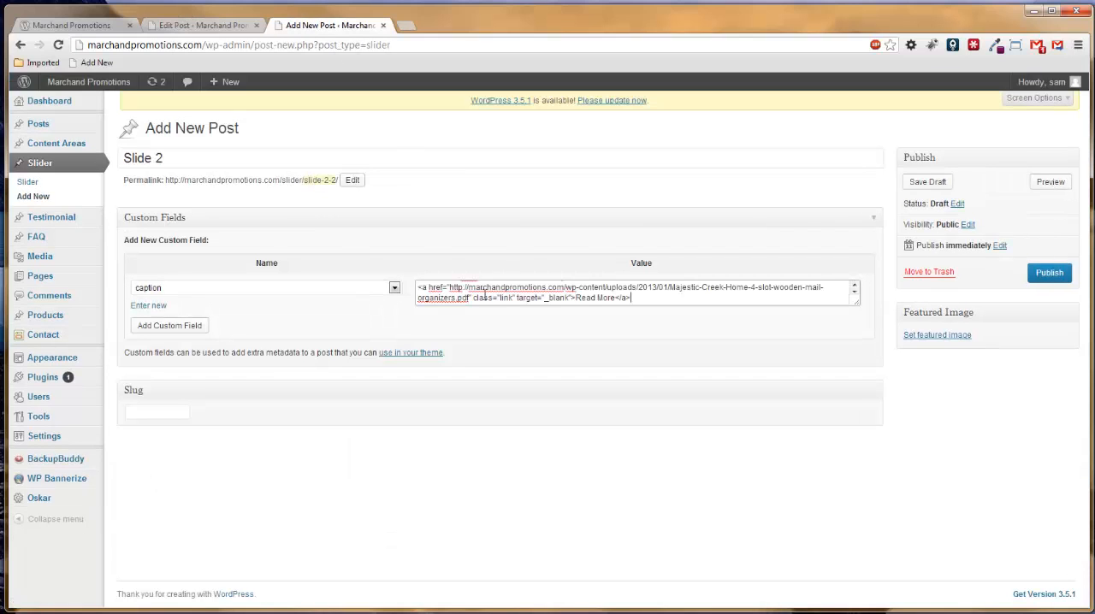
left_click_drag(853, 301, 681, 445)
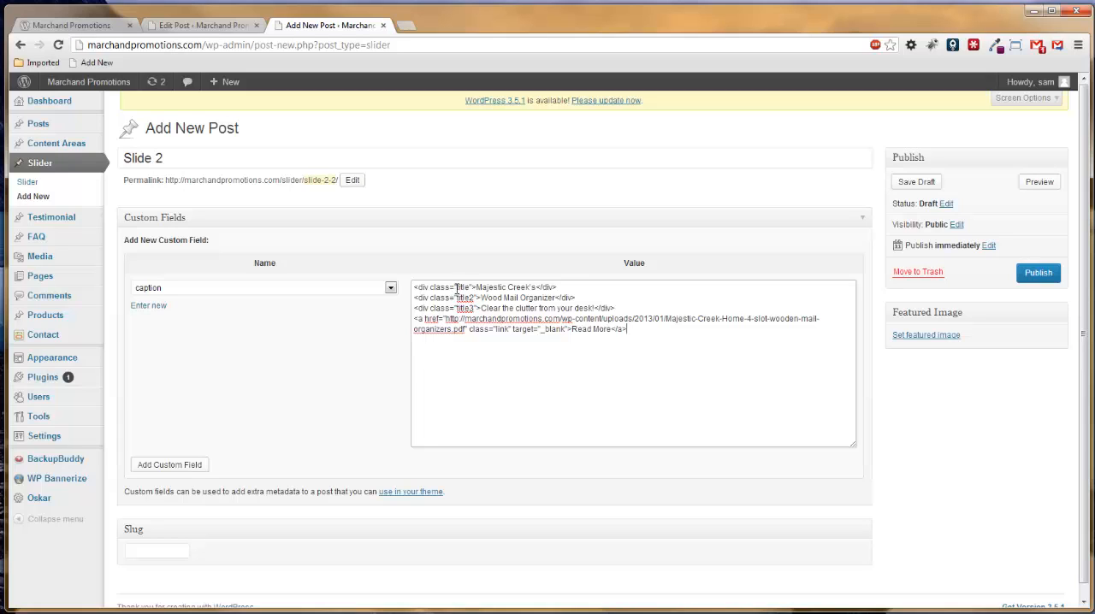
Compare the title, title2 and title3 lines of the caption markup with the matching text in the homepage slider.
left_click_drag(476, 288, 593, 307)
left_click(502, 298)
left_click(96, 24)
left_click_drag(655, 179, 800, 177)
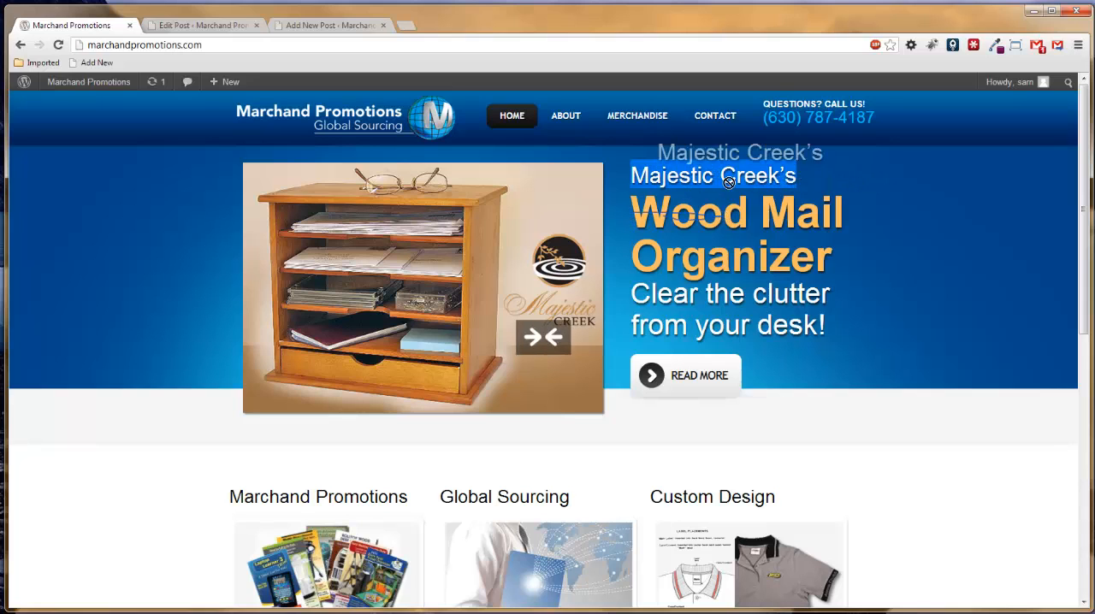
left_click_drag(633, 212, 832, 261)
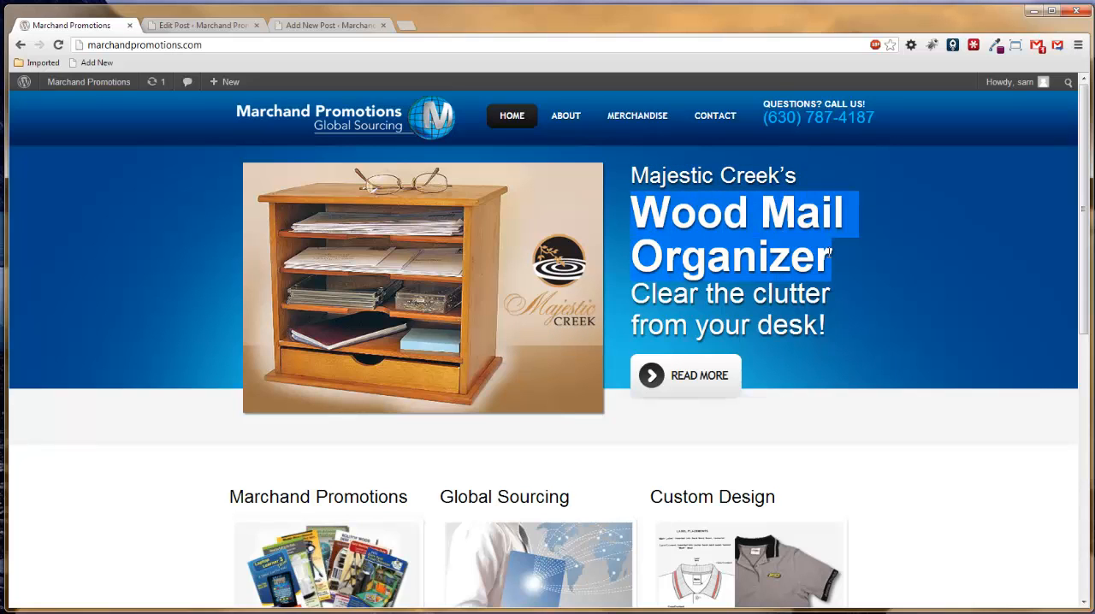
left_click_drag(633, 295, 822, 326)
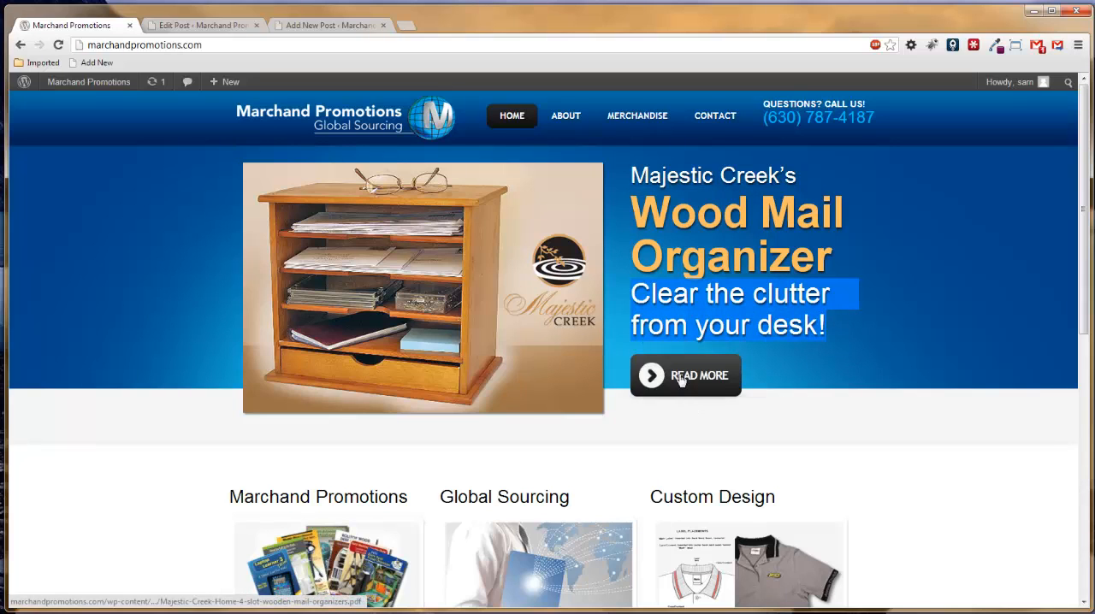
Insert a blank line above the Read More link in Slide 1's caption markup and highlight the link code.
left_click(198, 25)
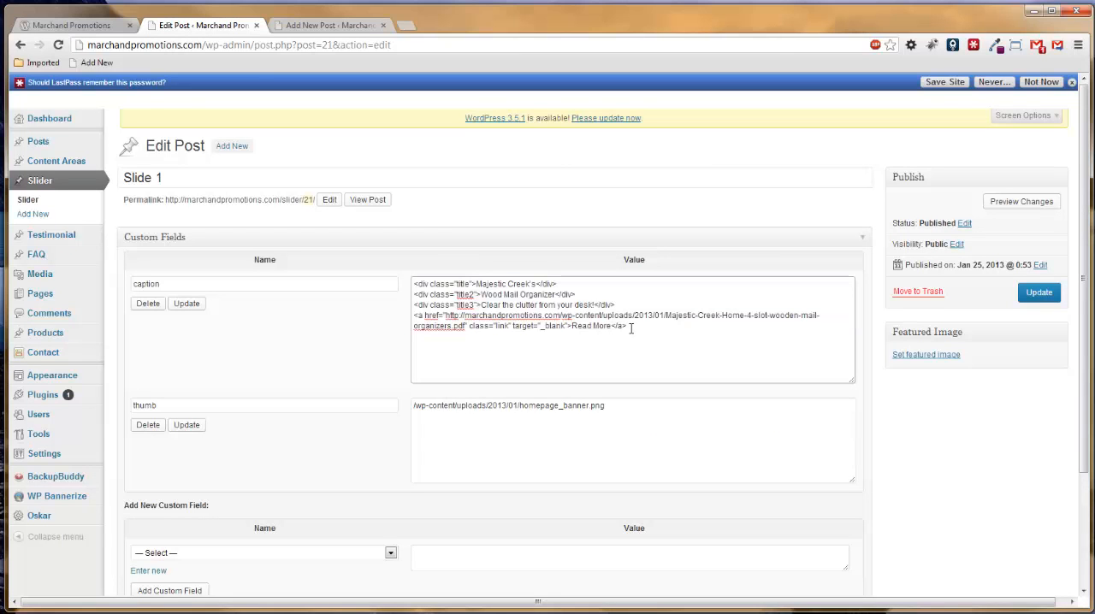
left_click_drag(630, 326, 414, 316)
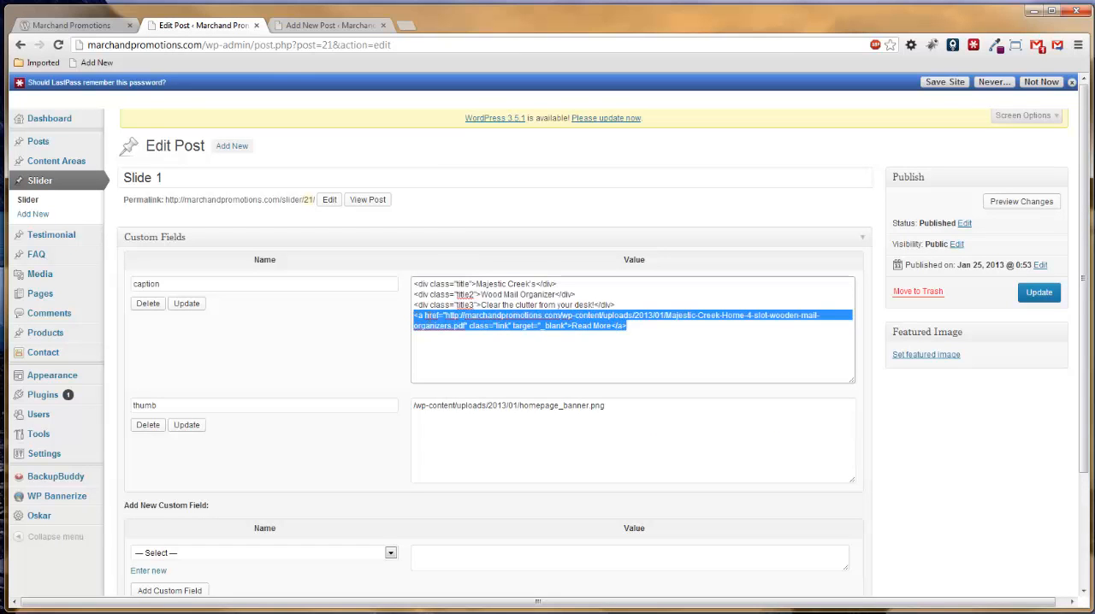
left_click(414, 317)
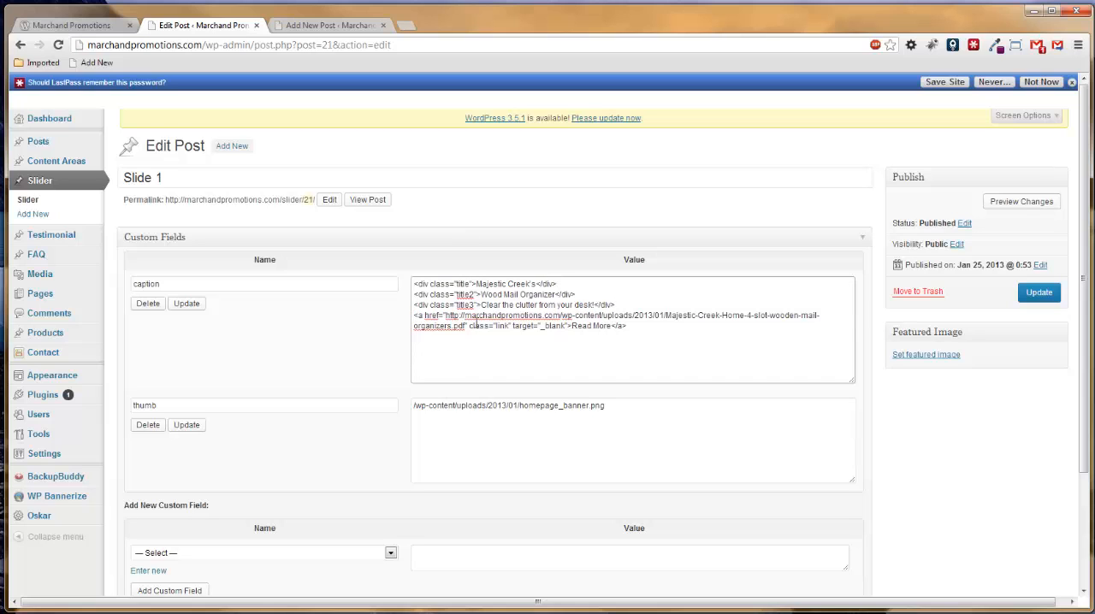
key("Return")
left_click_drag(417, 326, 593, 336)
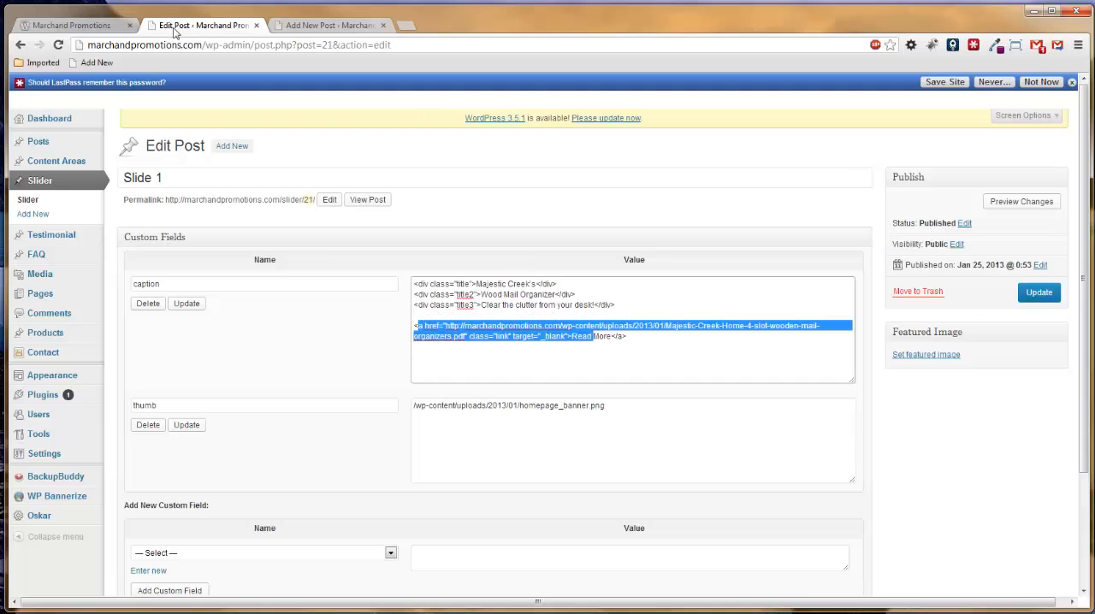
Replace the three heading texts in Slide 2's caption markup with Title, Title 2 and Title 3.
left_click(494, 298)
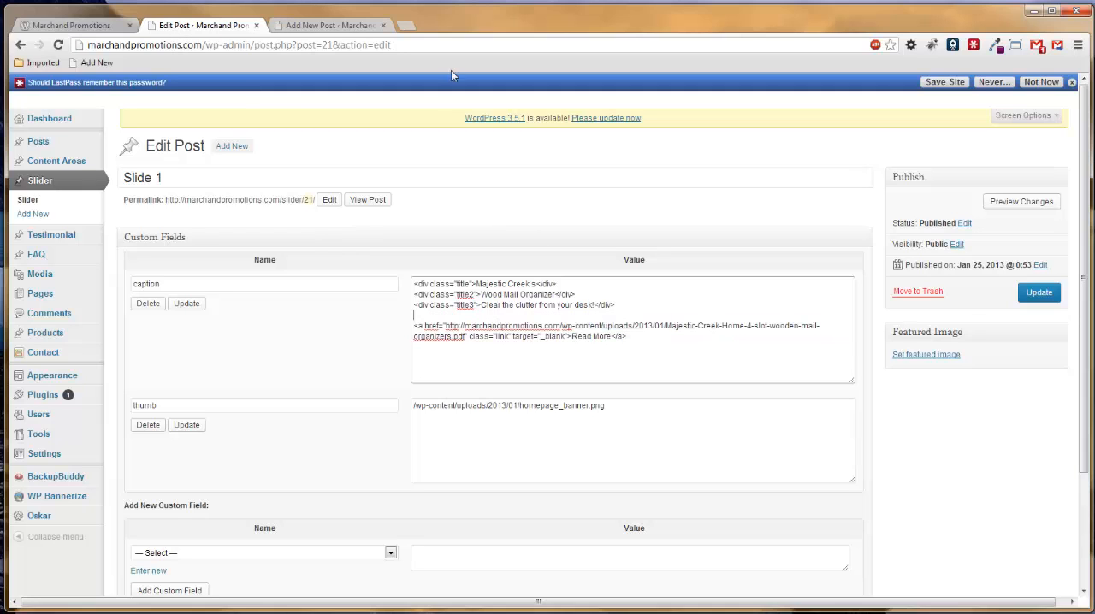
left_click(330, 25)
left_click_drag(477, 287, 534, 287)
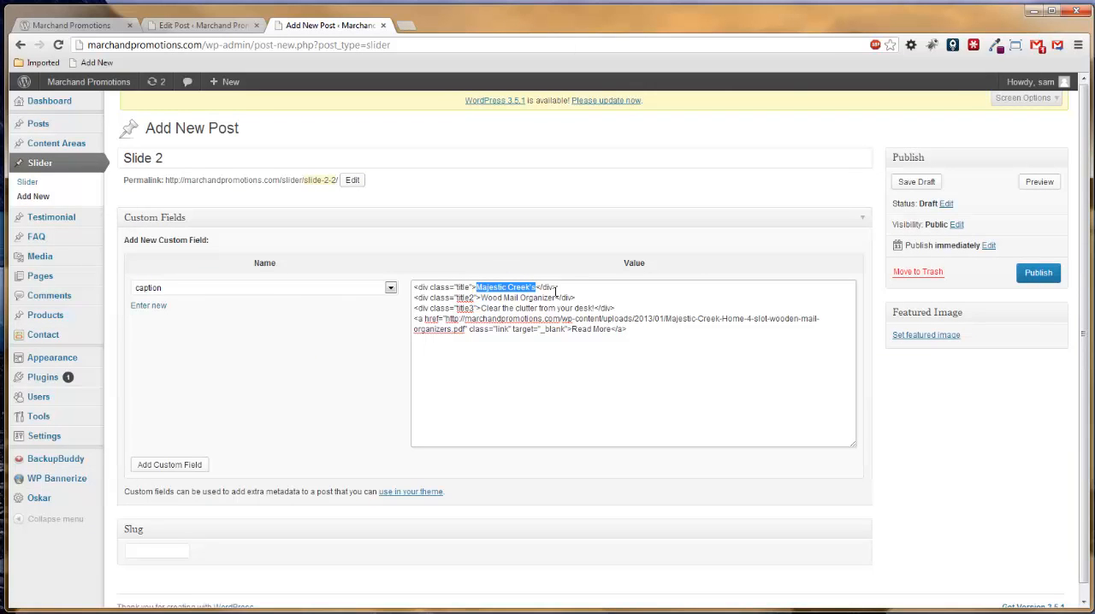
type("Title")
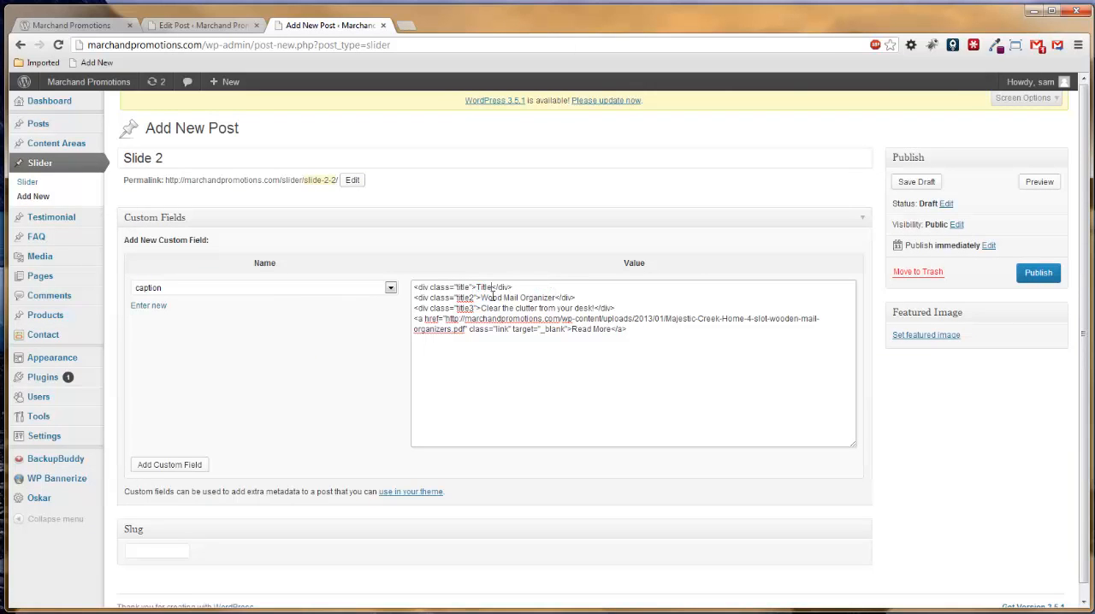
left_click_drag(482, 298, 557, 298)
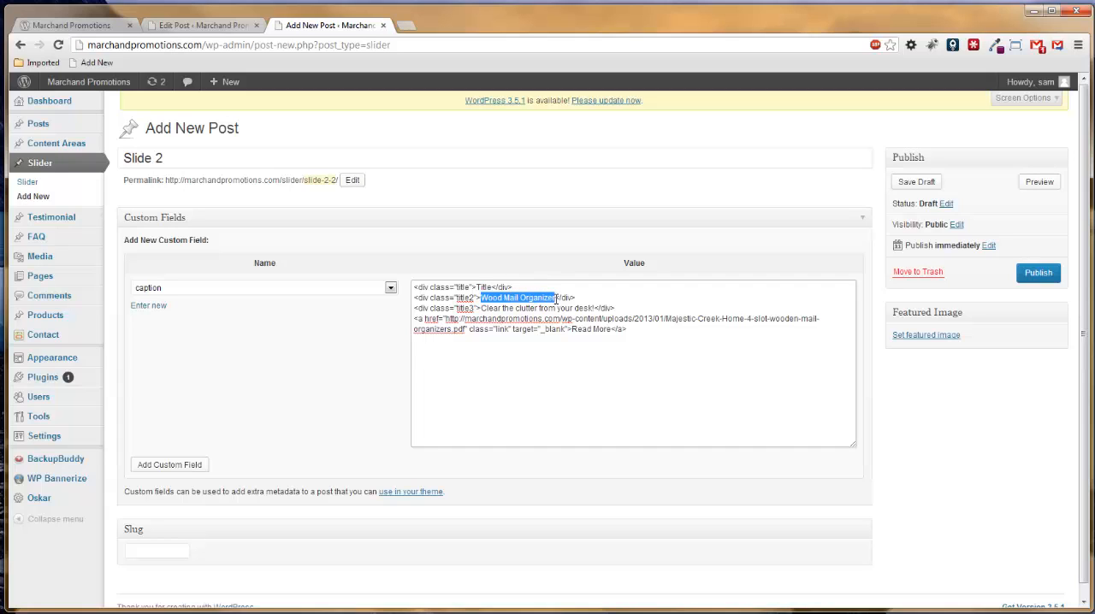
type("Title 2")
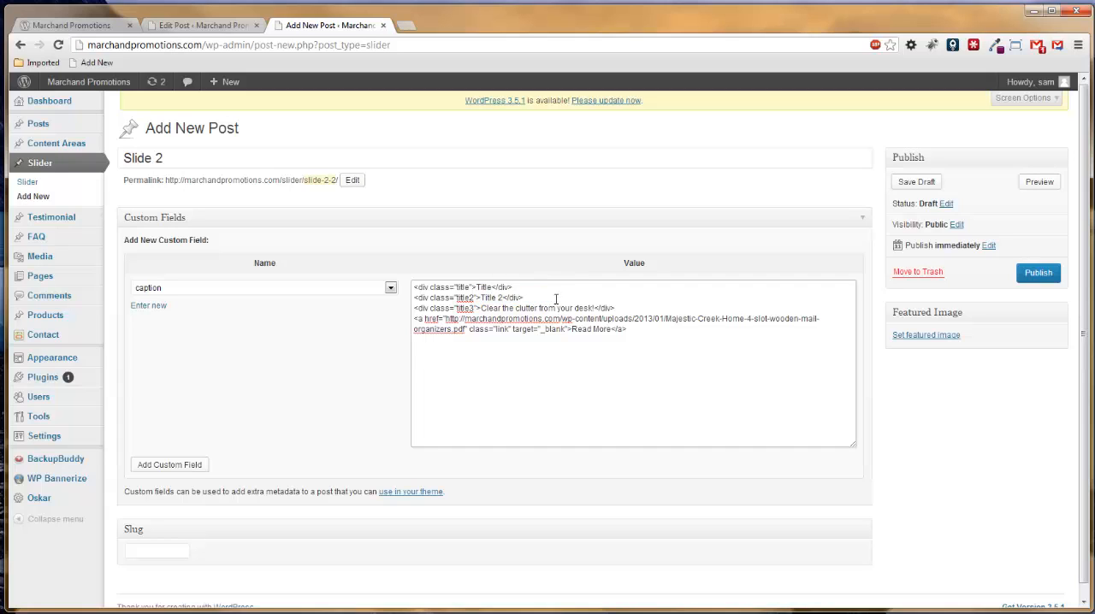
left_click_drag(480, 308, 596, 310)
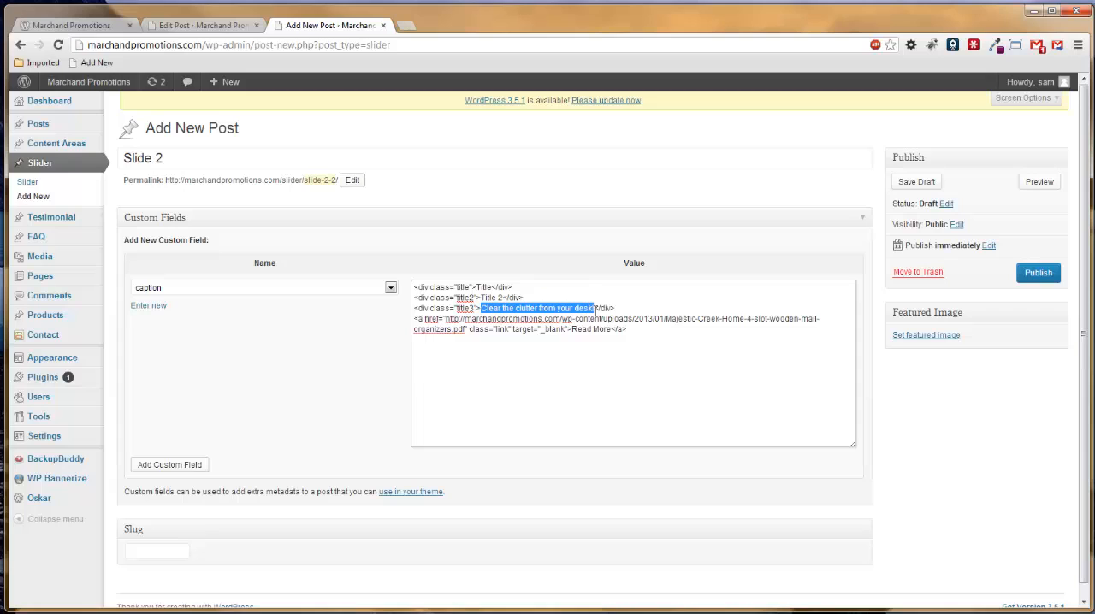
type("Title 3")
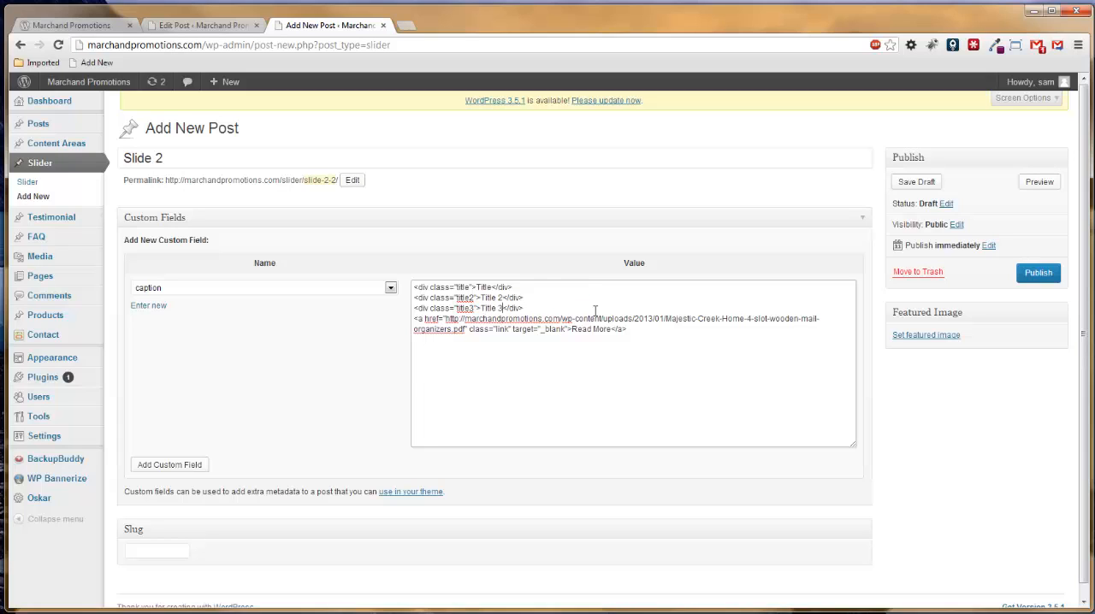
left_click(573, 331)
left_click_drag(446, 319, 466, 329)
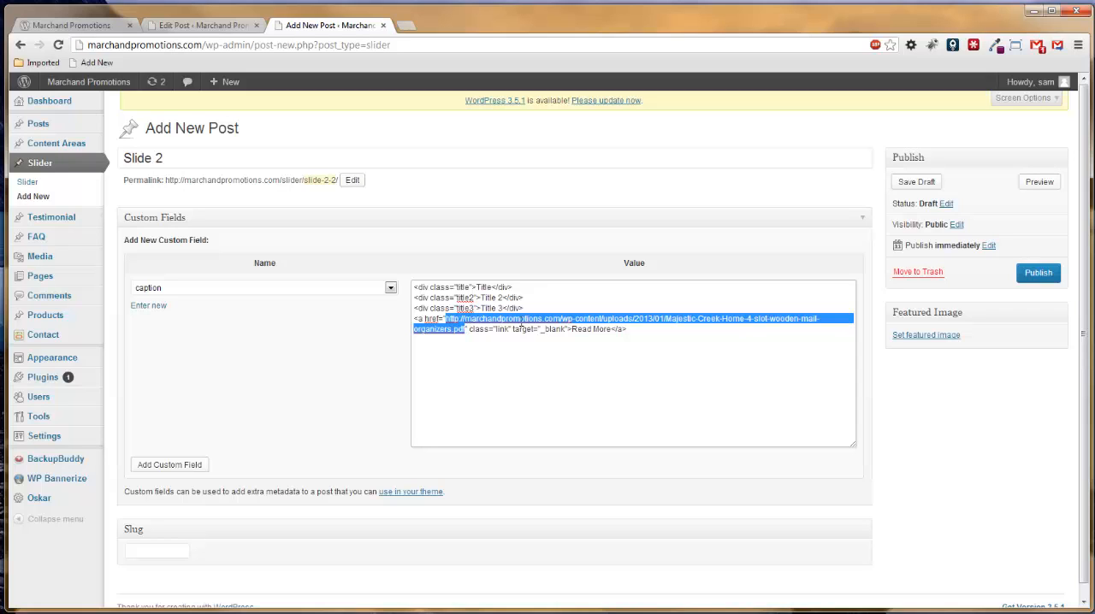
type("http://")
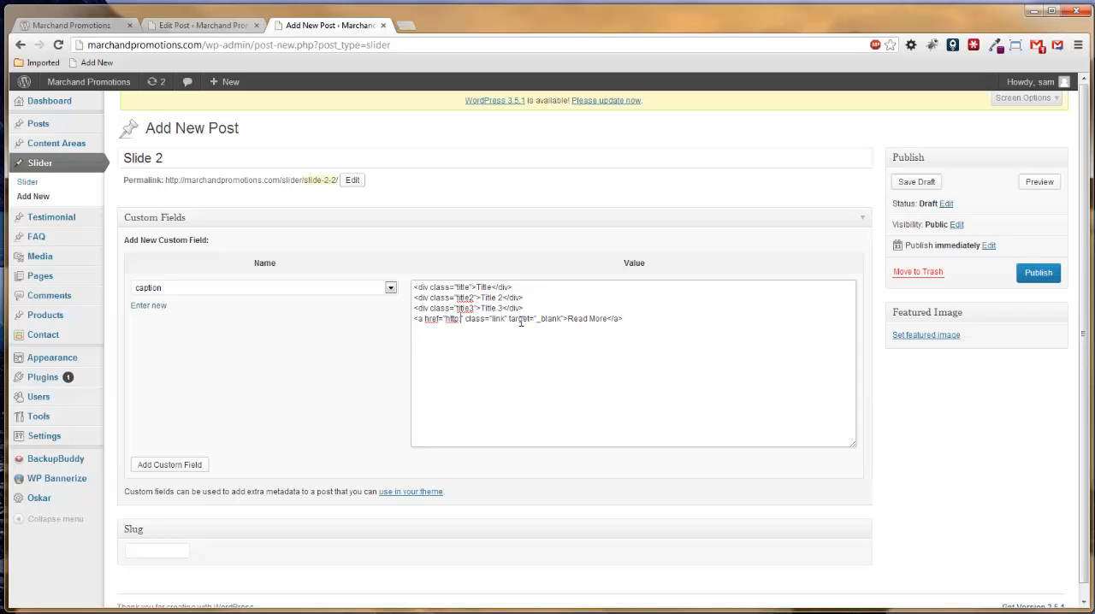
type("/")
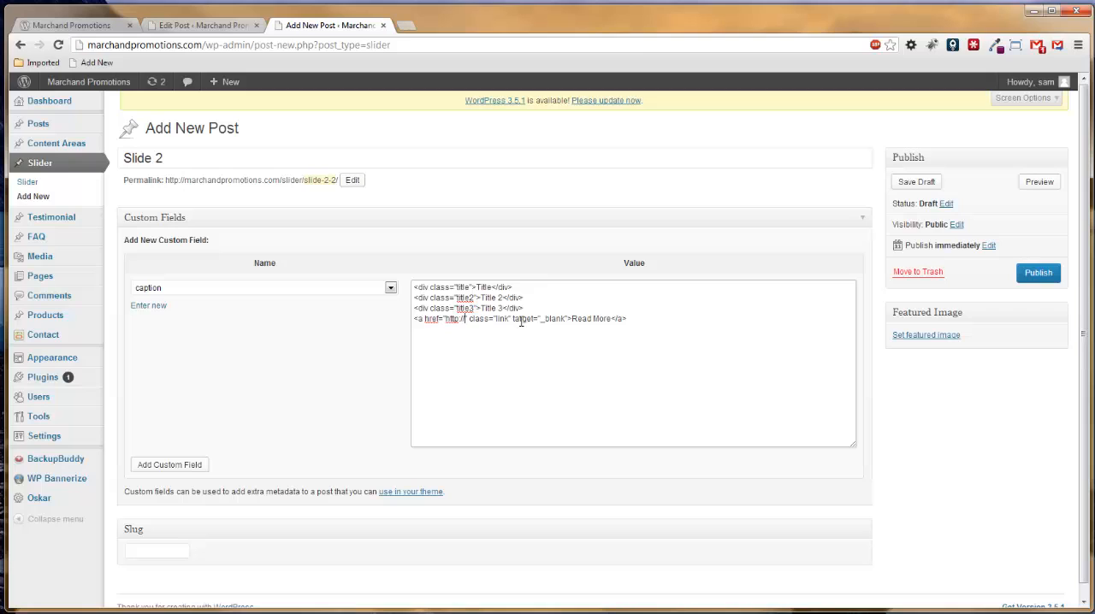
type("www.google.co")
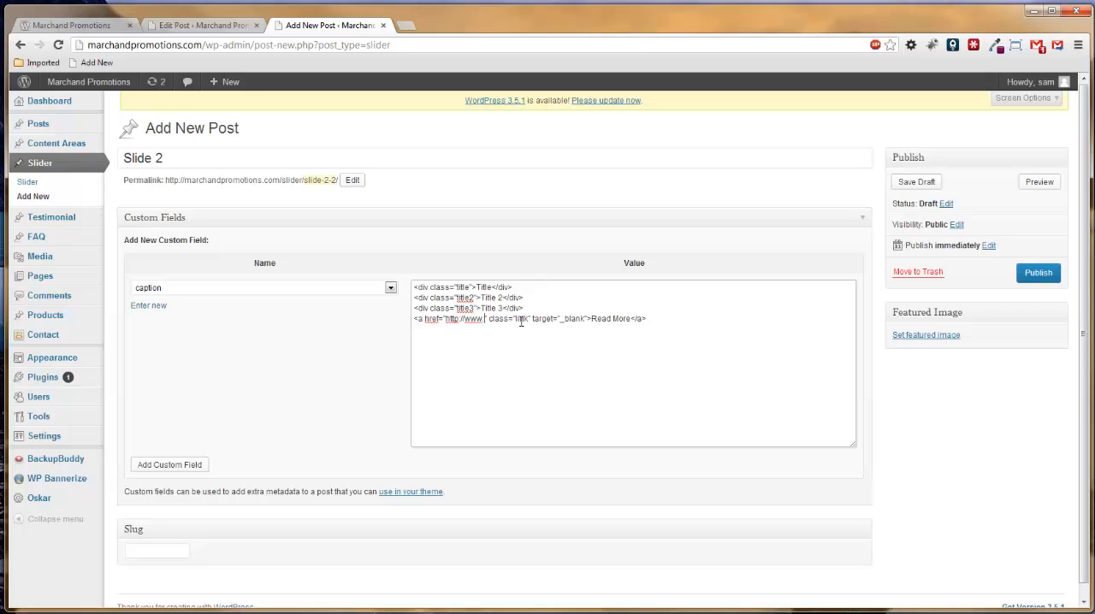
type("m")
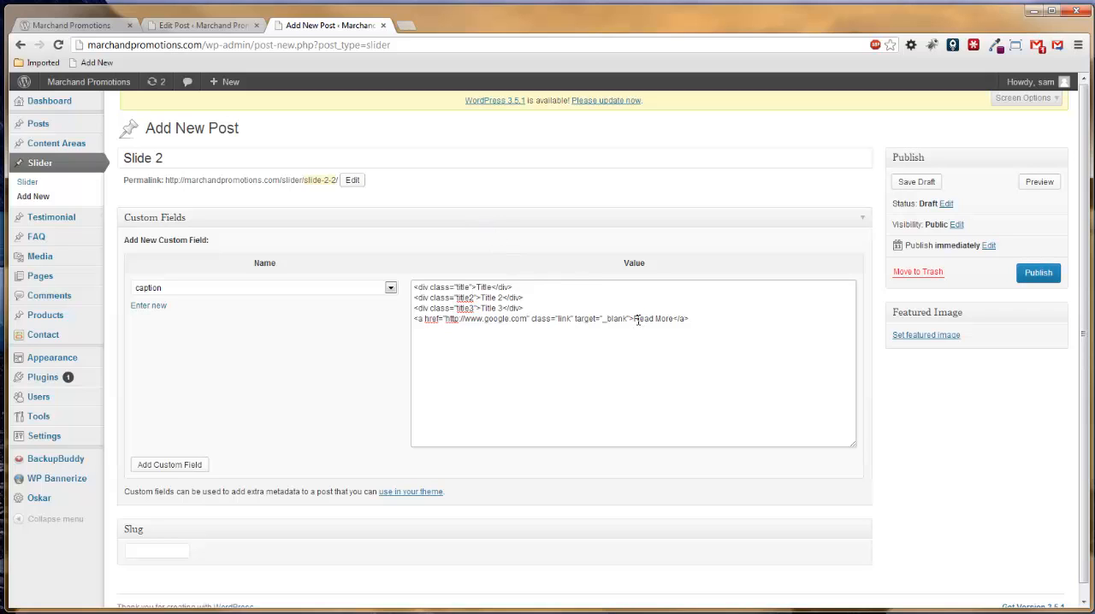
left_click_drag(635, 319, 674, 320)
type("Read...")
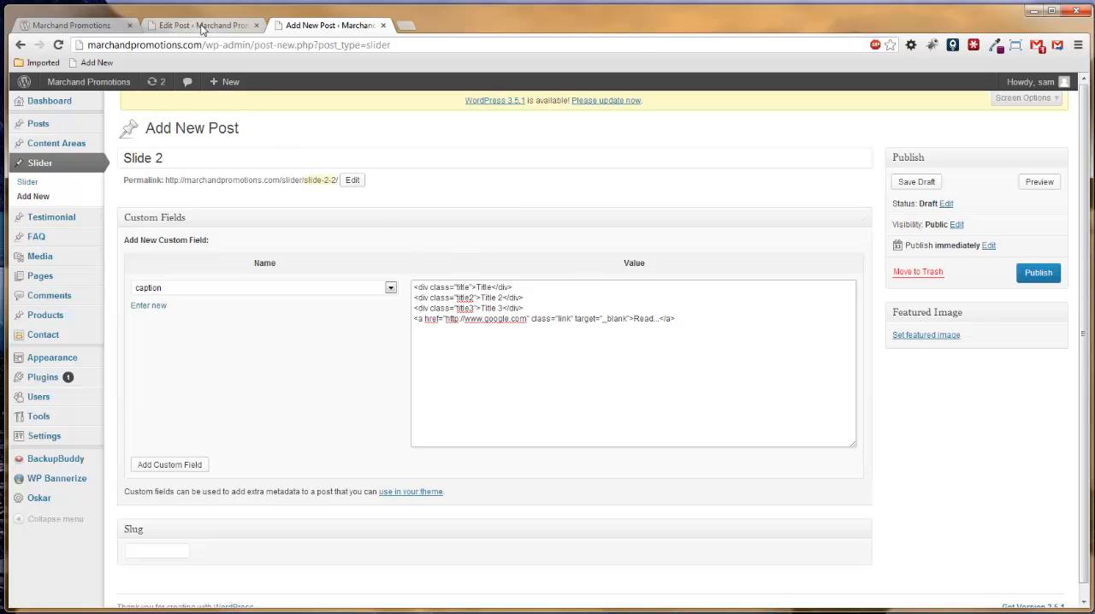
Compare Slide 1's thumb field with the image in the homepage slider, and return to Slide 2.
left_click(202, 26)
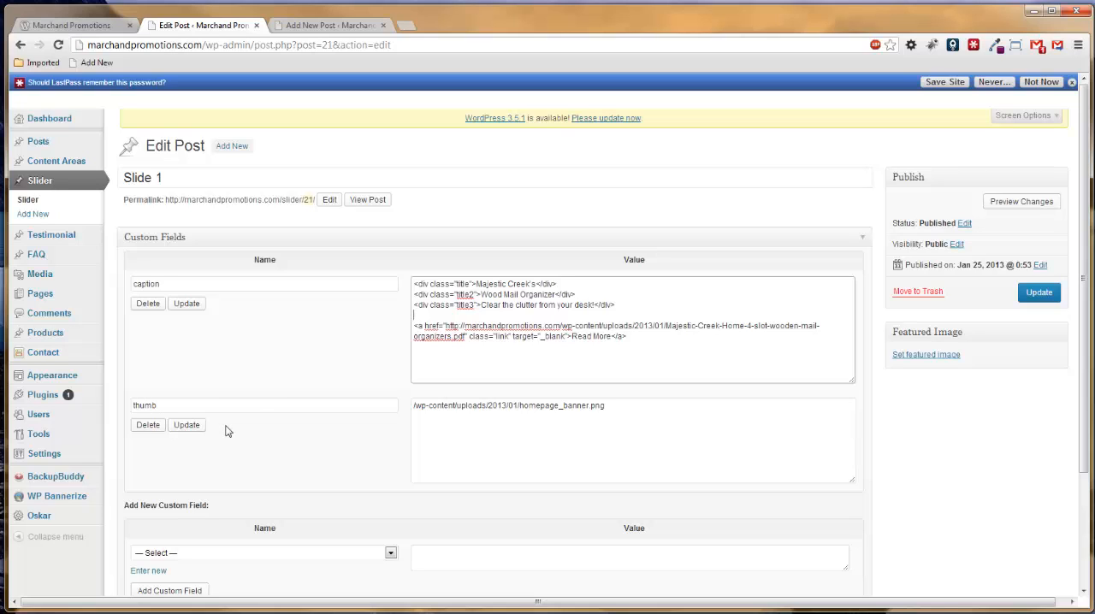
left_click(124, 27)
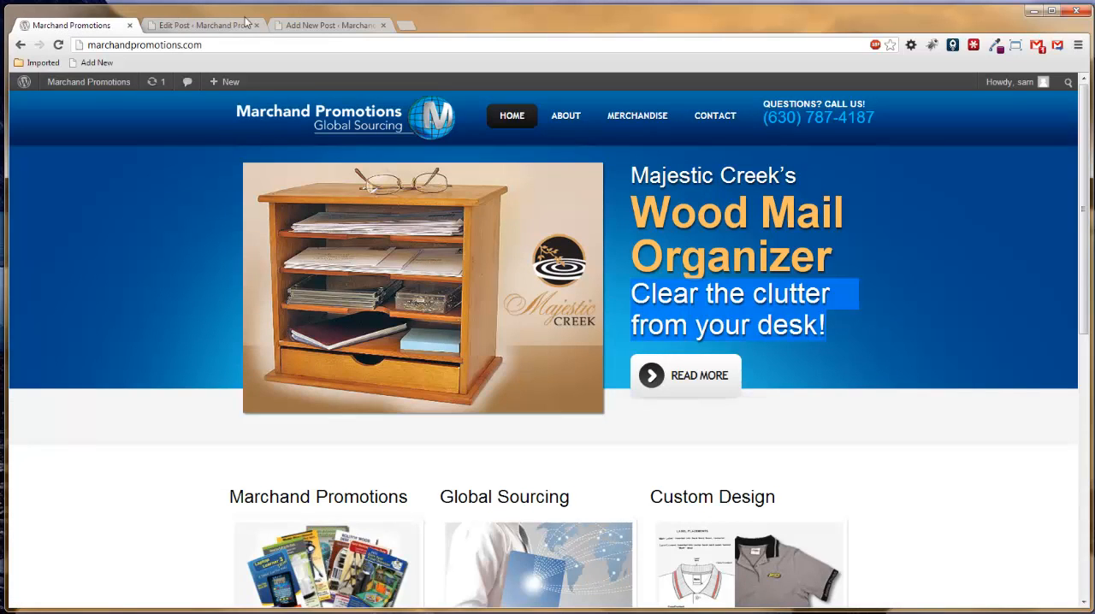
left_click(209, 25)
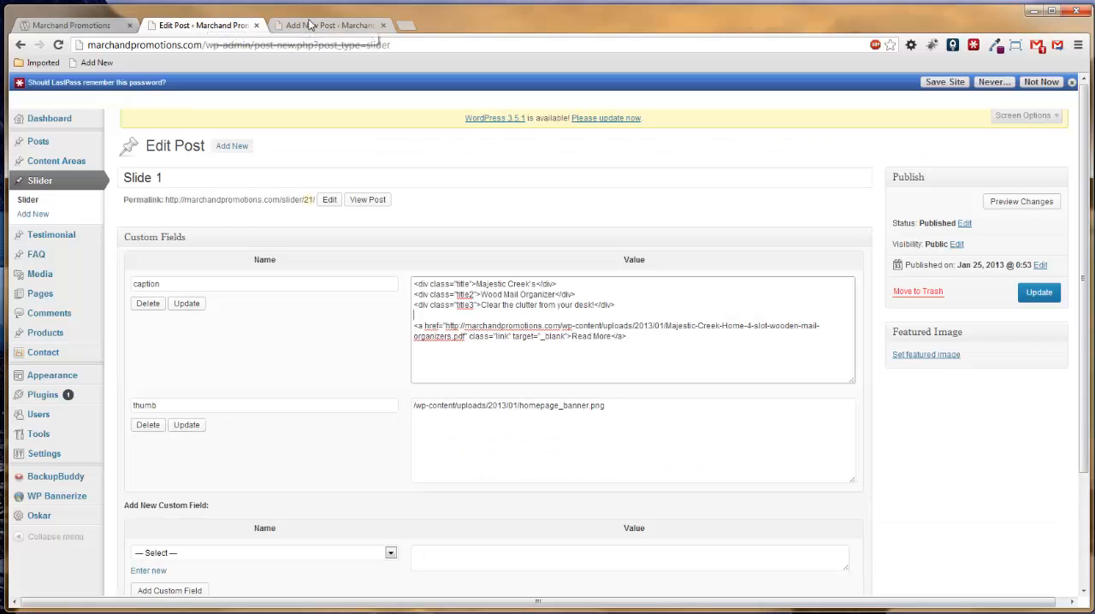
left_click(313, 25)
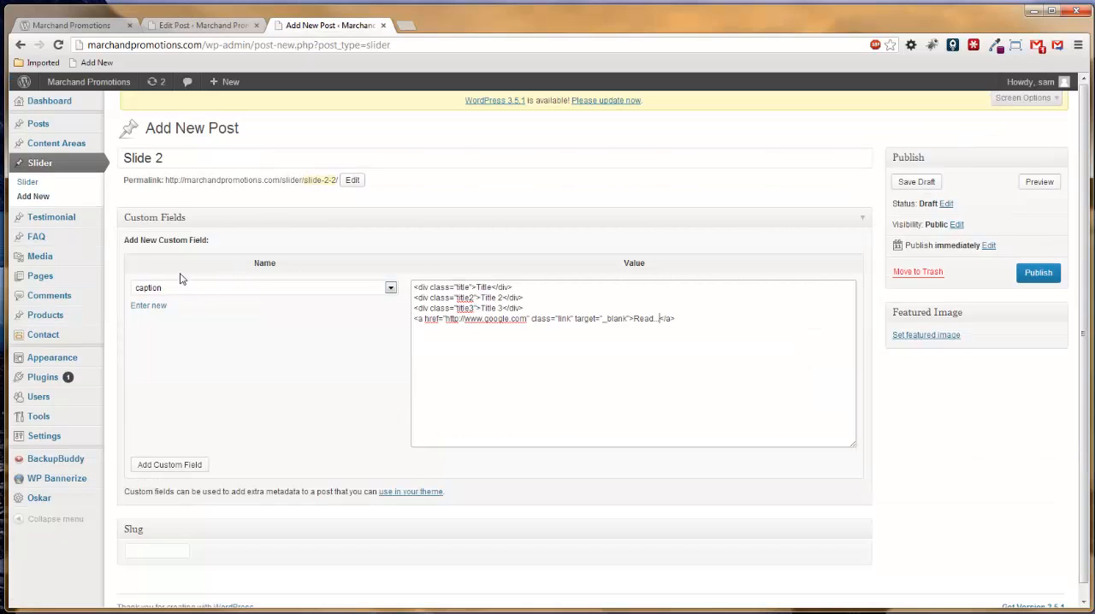
mouse_move(50, 256)
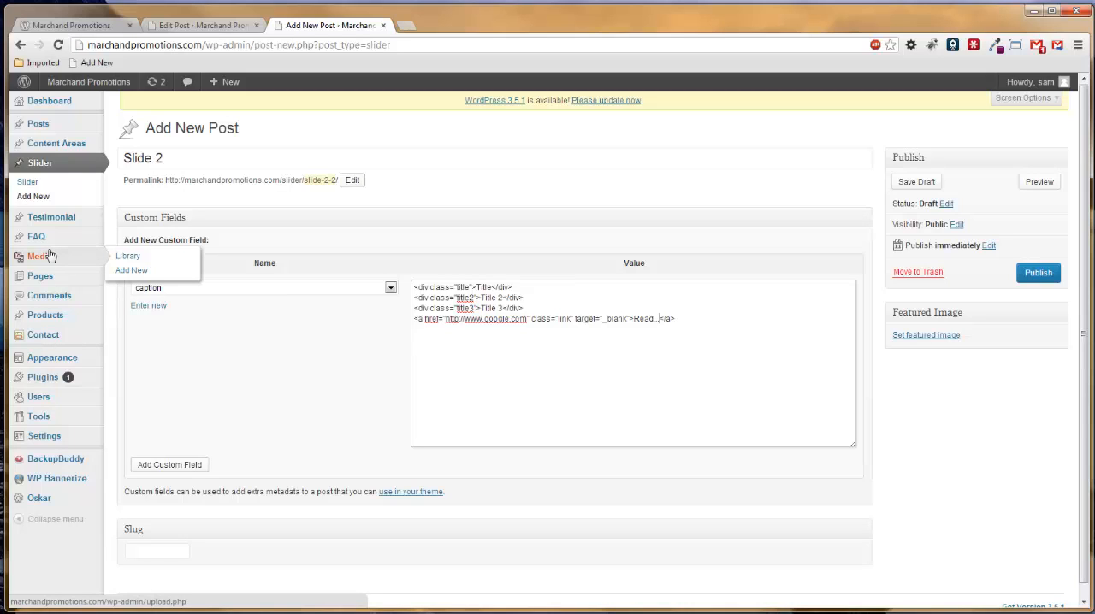
mouse_move(79, 284)
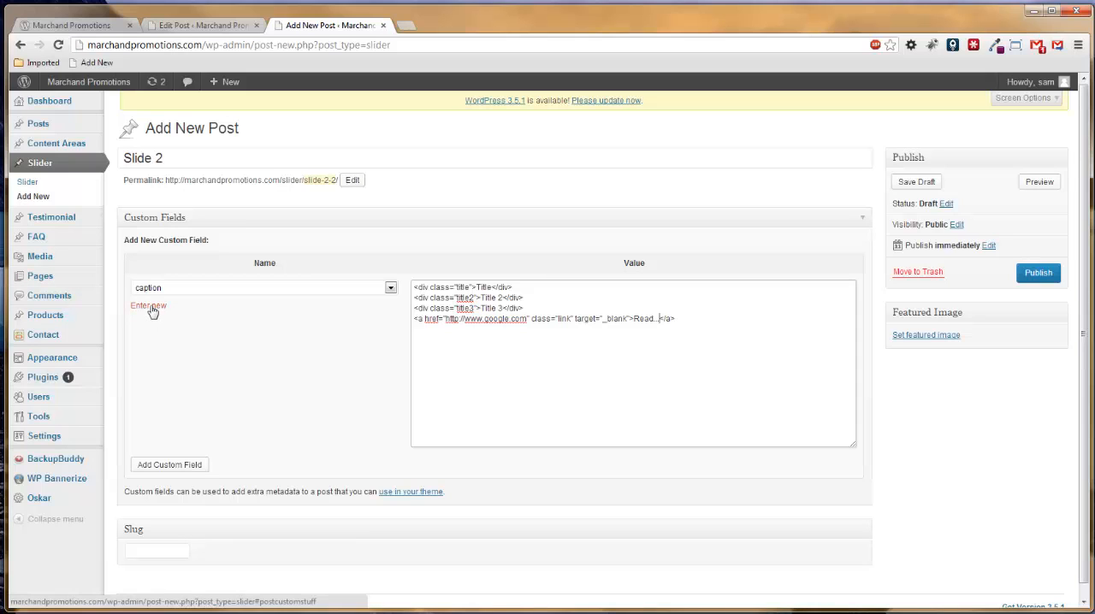
Add the caption custom field to Slide 2 and choose thumb as the name of the next custom field.
left_click(175, 469)
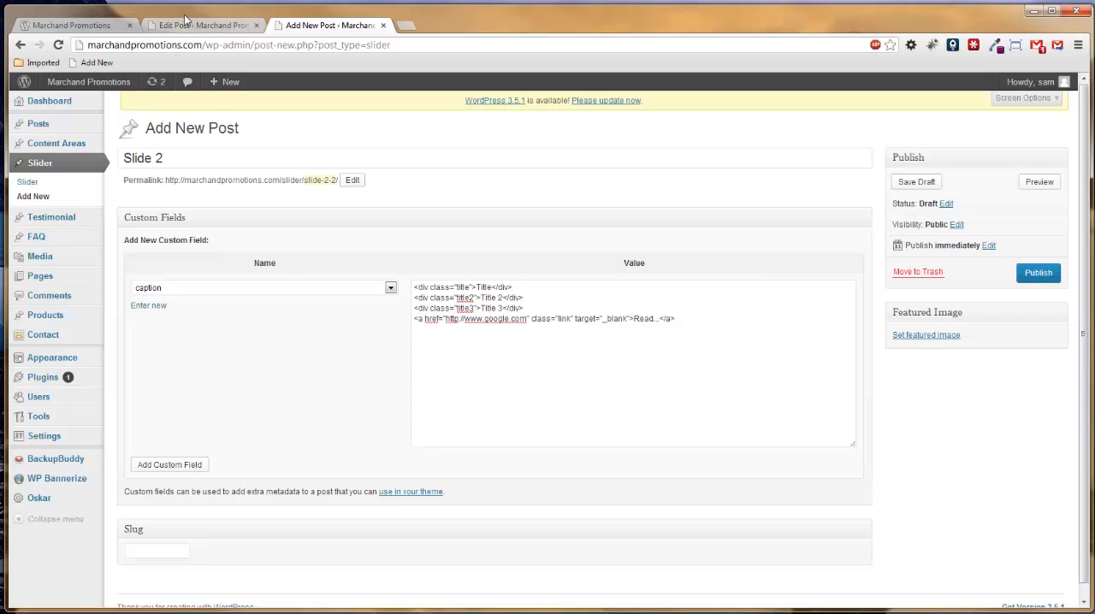
scroll(975, 424, "down", 1)
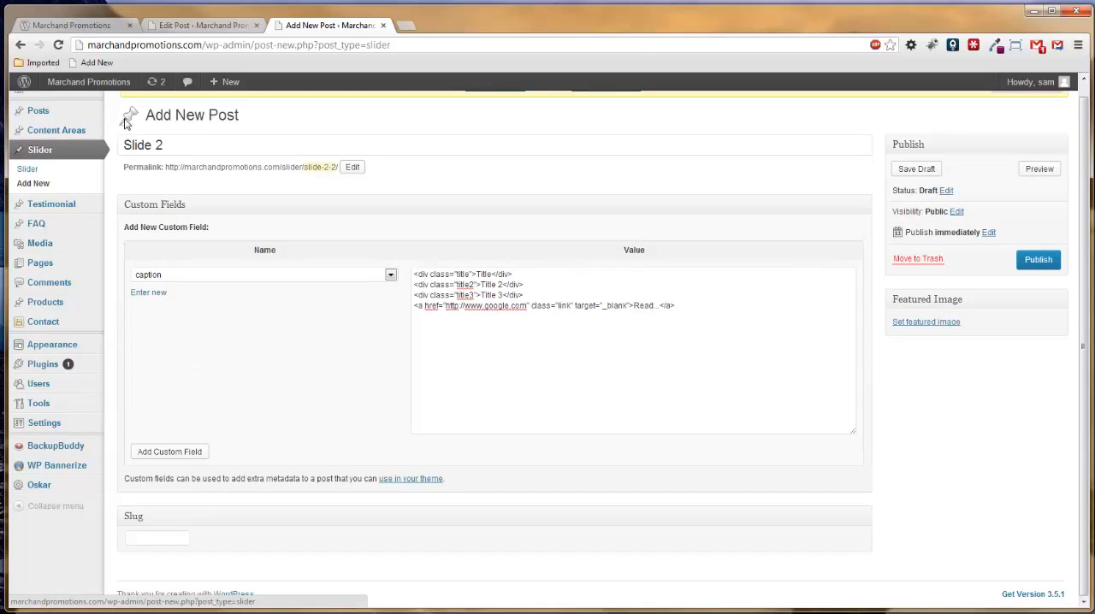
left_click(197, 25)
left_click(284, 25)
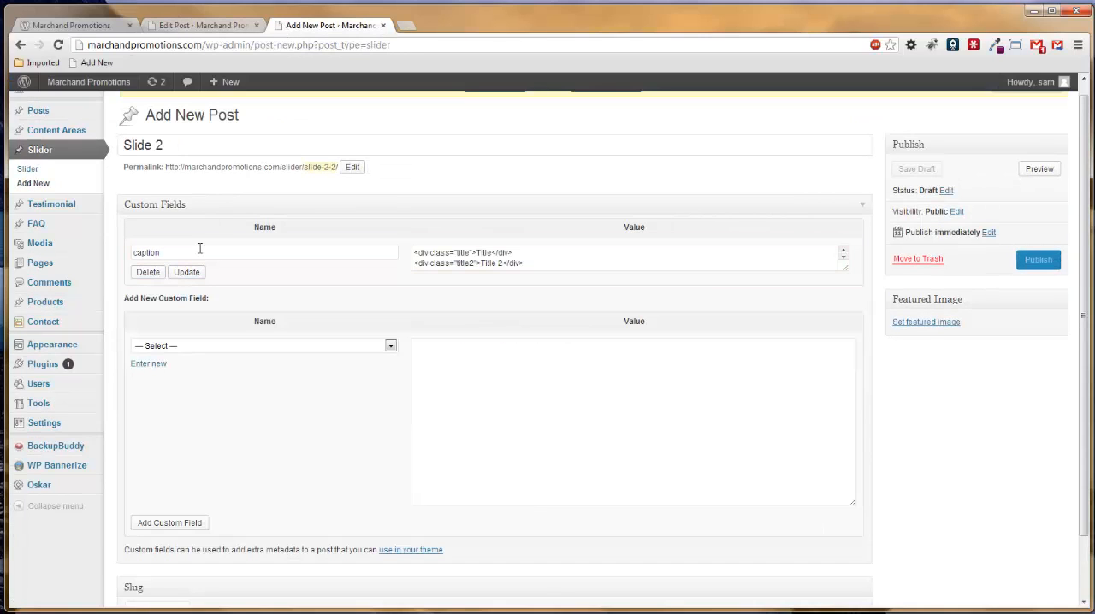
left_click(391, 346)
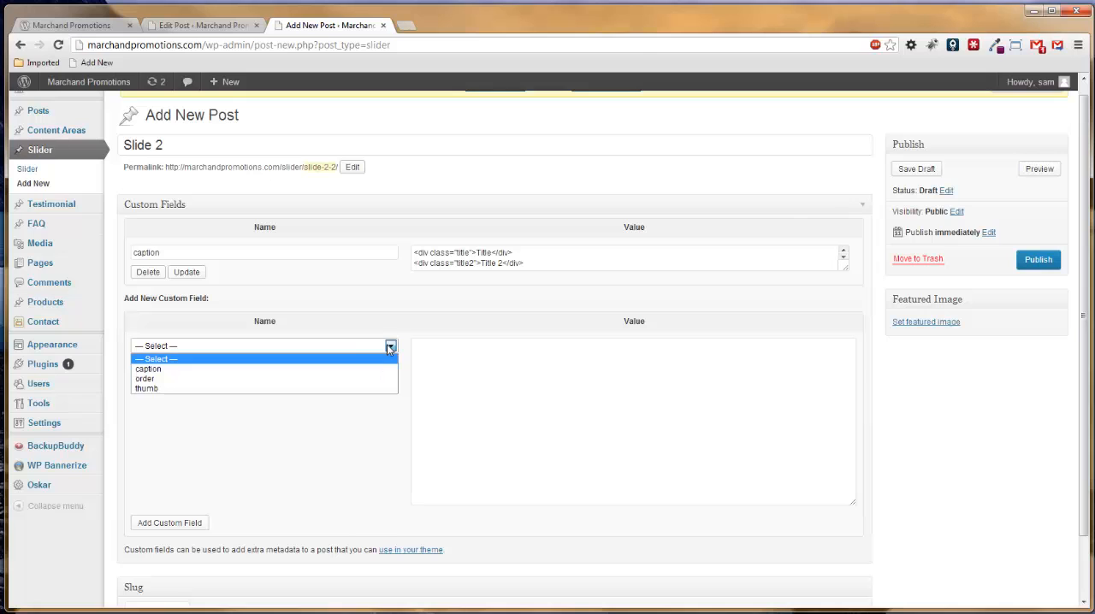
left_click(163, 389)
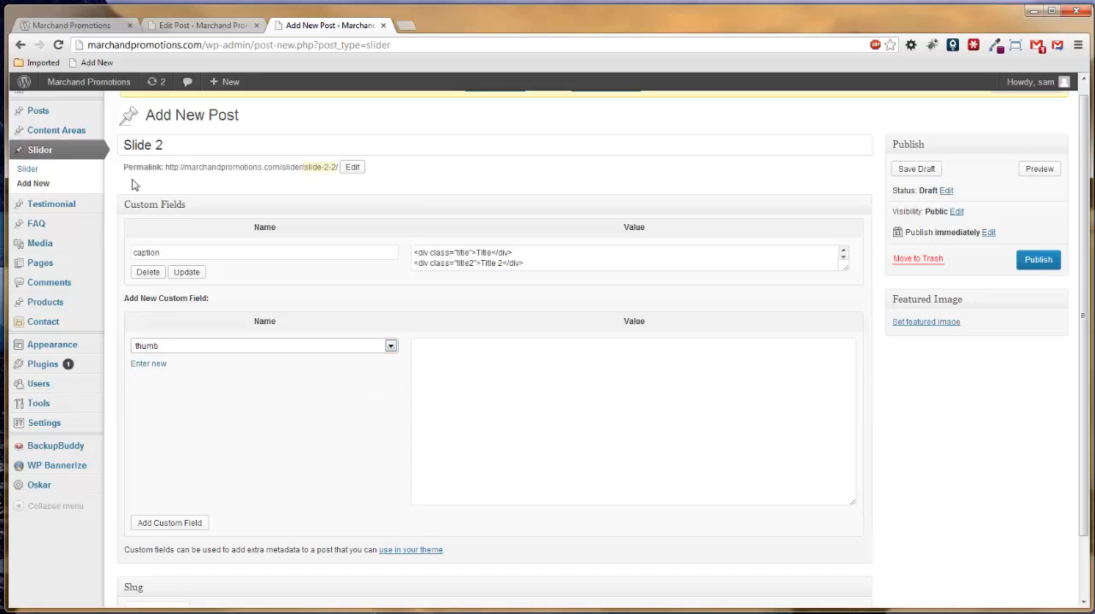
Open the Media Library in a separate browser tab and open the Iamge1 JPG's edit page.
mouse_move(45, 204)
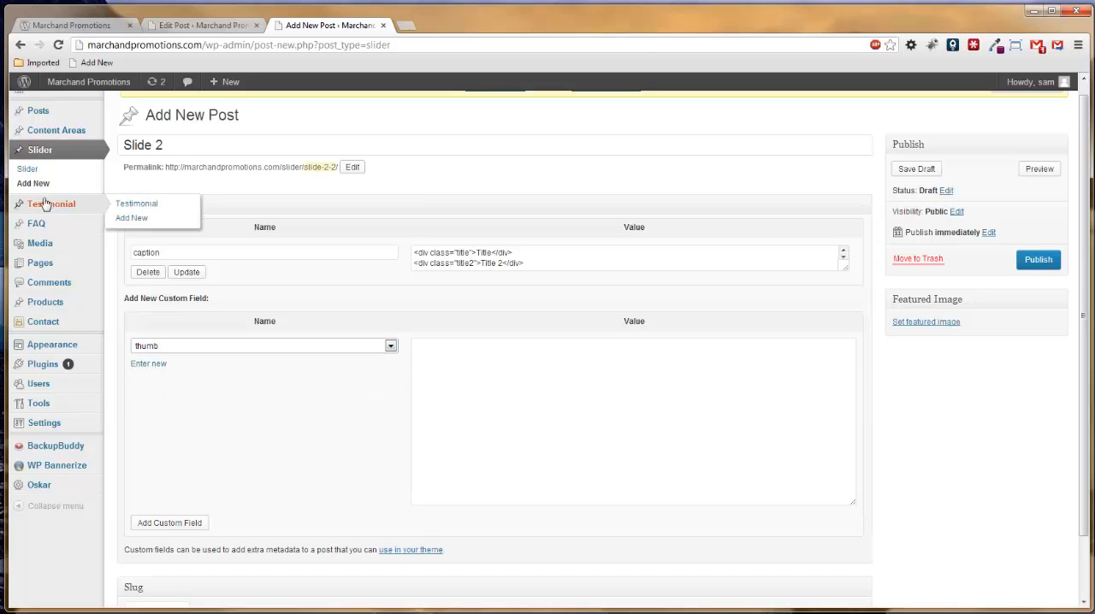
right_click(35, 248)
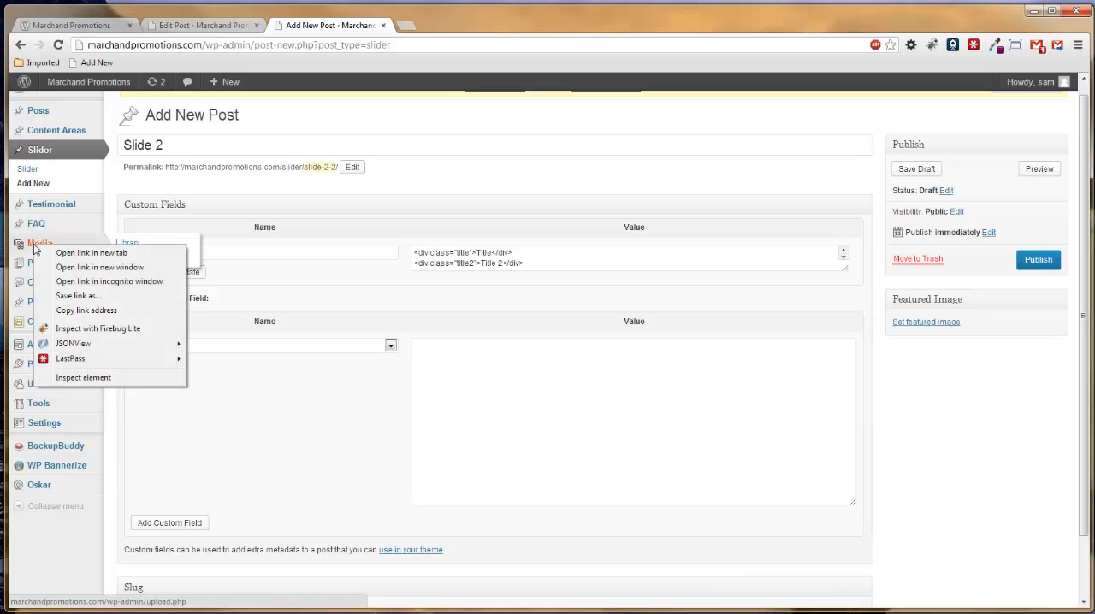
left_click(79, 253)
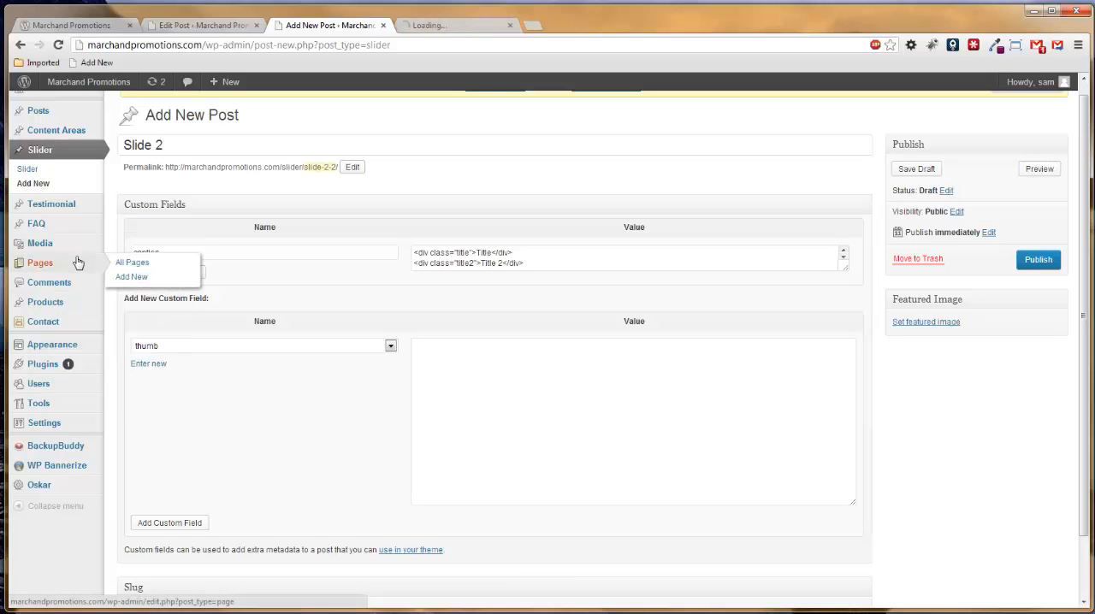
left_click(446, 29)
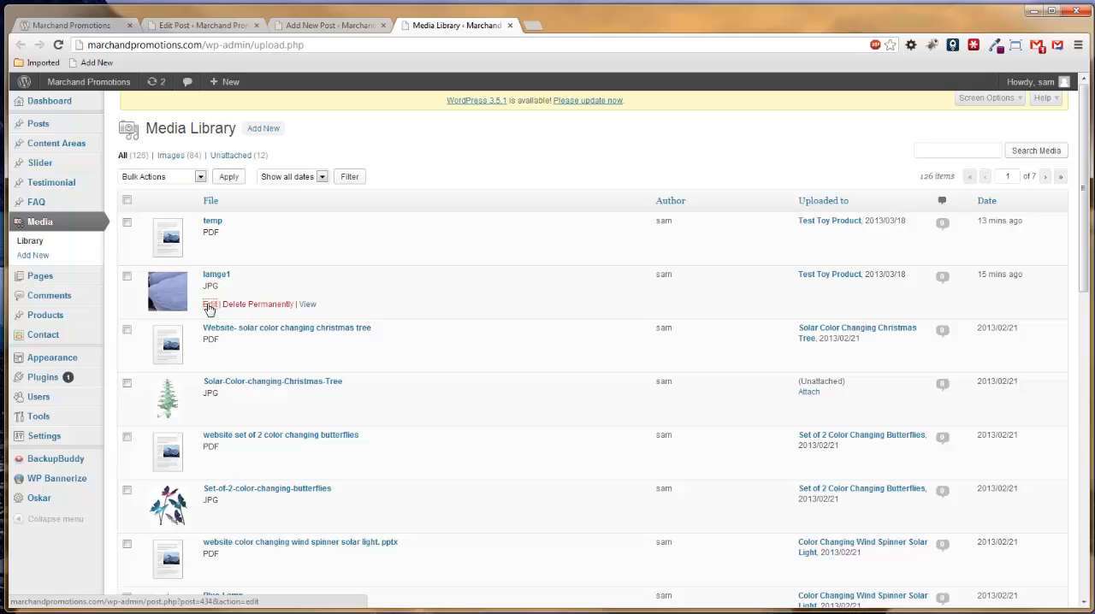
left_click(208, 306)
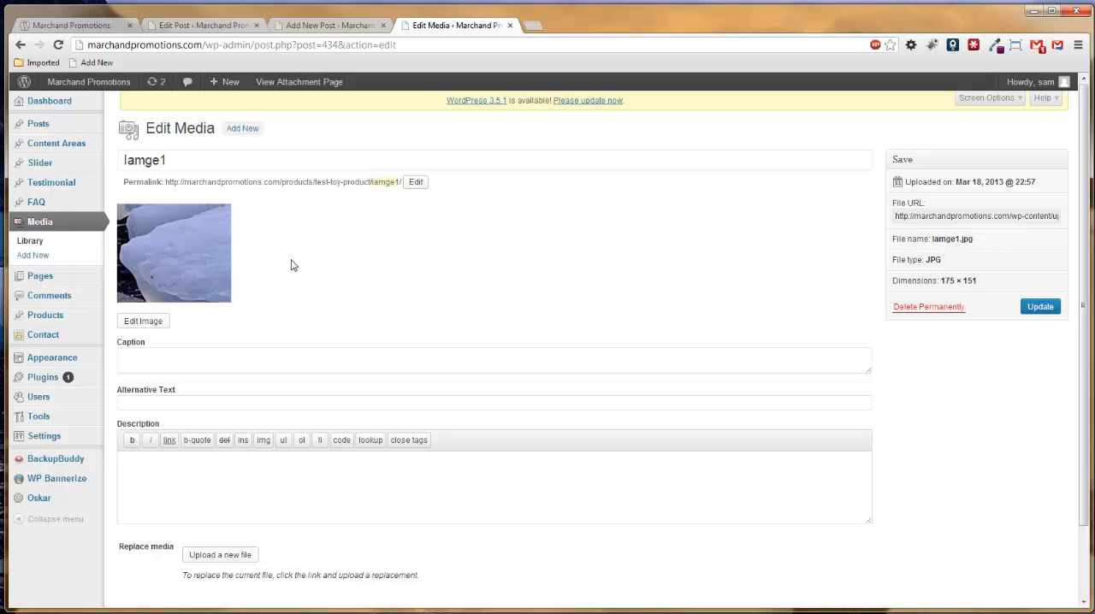
Inspect the homepage slider's HTML to examine the banner image's source path and natural size, and return to Slide 2.
left_click(75, 26)
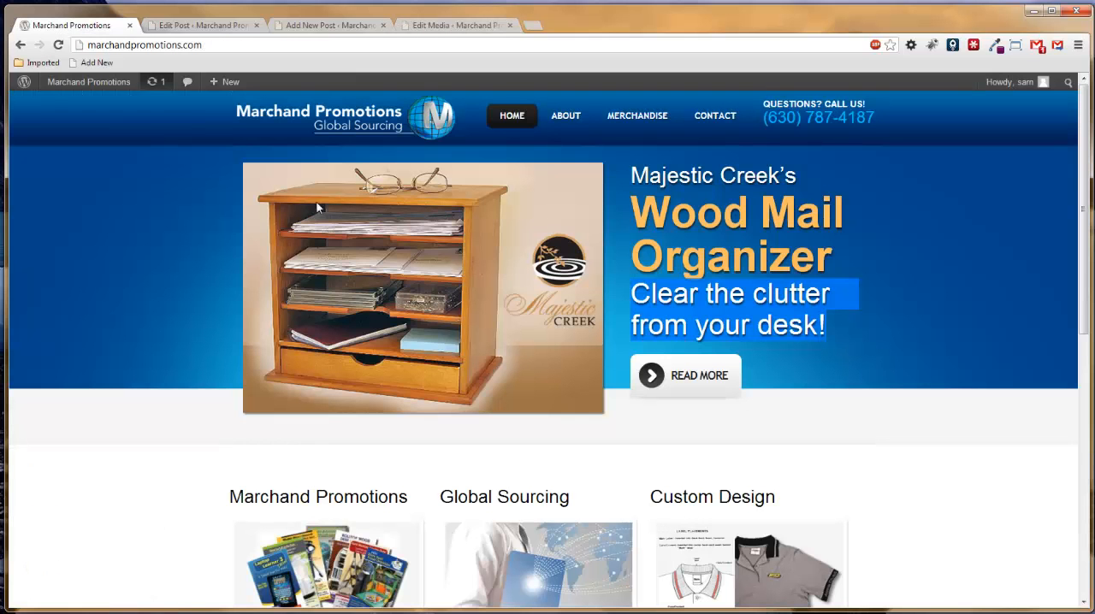
left_click(407, 243)
right_click(459, 370)
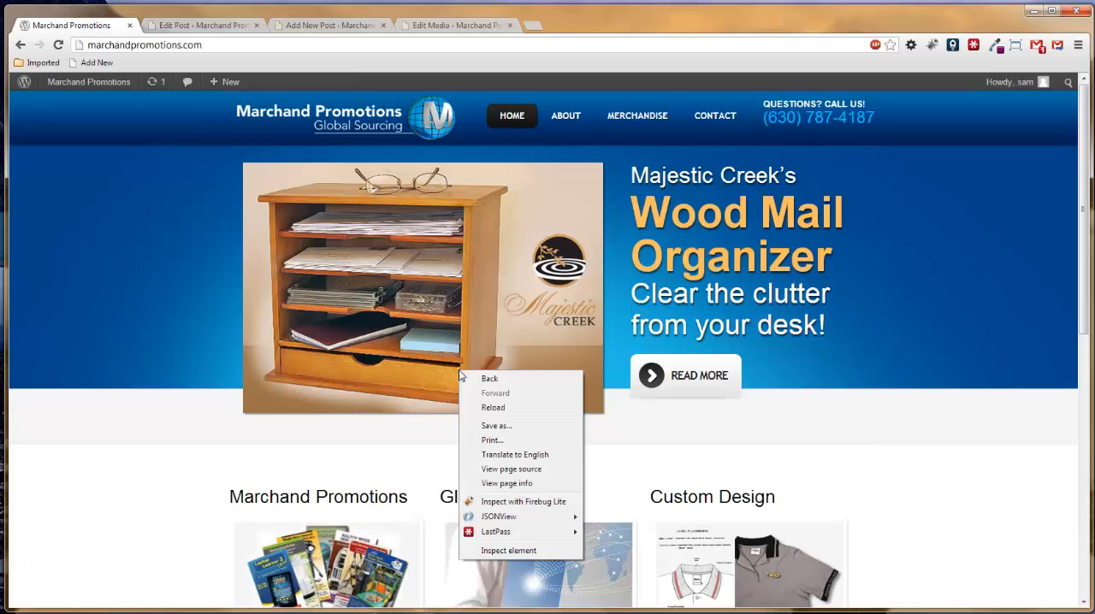
left_click(519, 551)
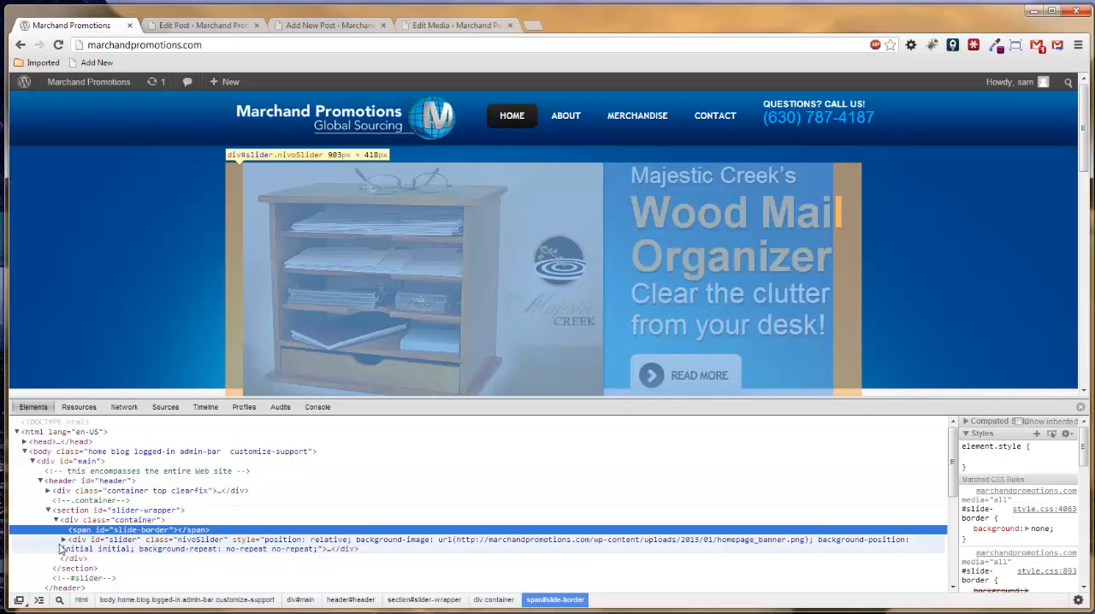
left_click(63, 540)
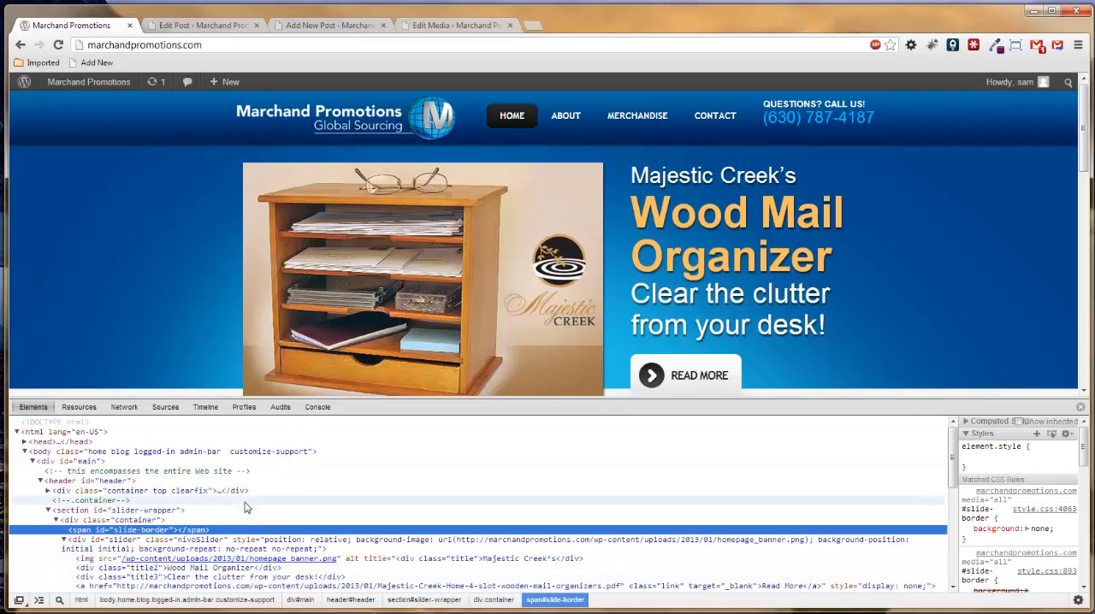
mouse_move(239, 564)
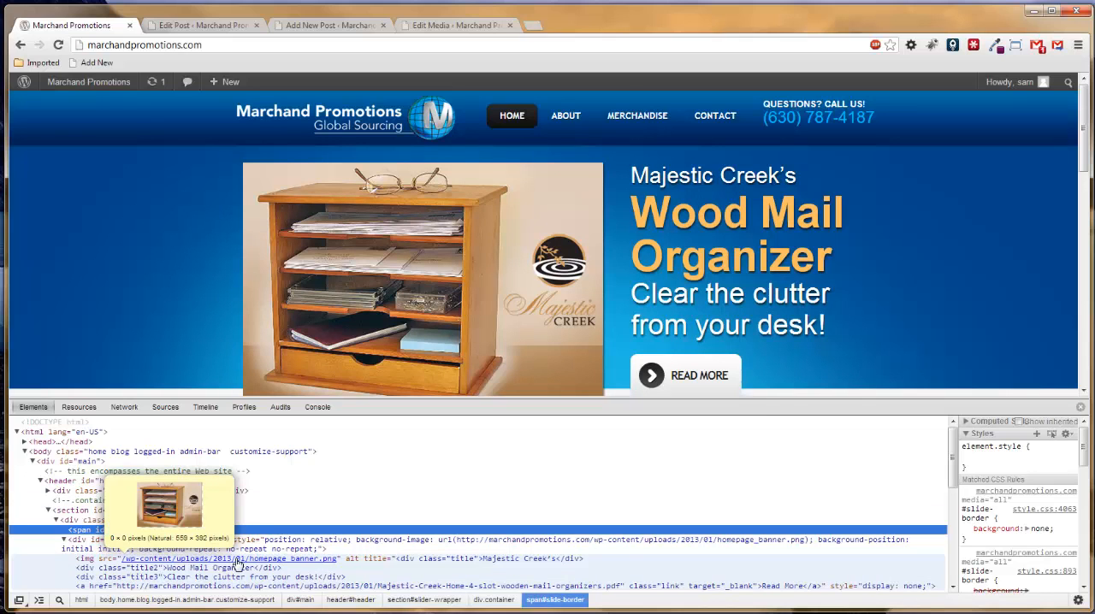
left_click(278, 26)
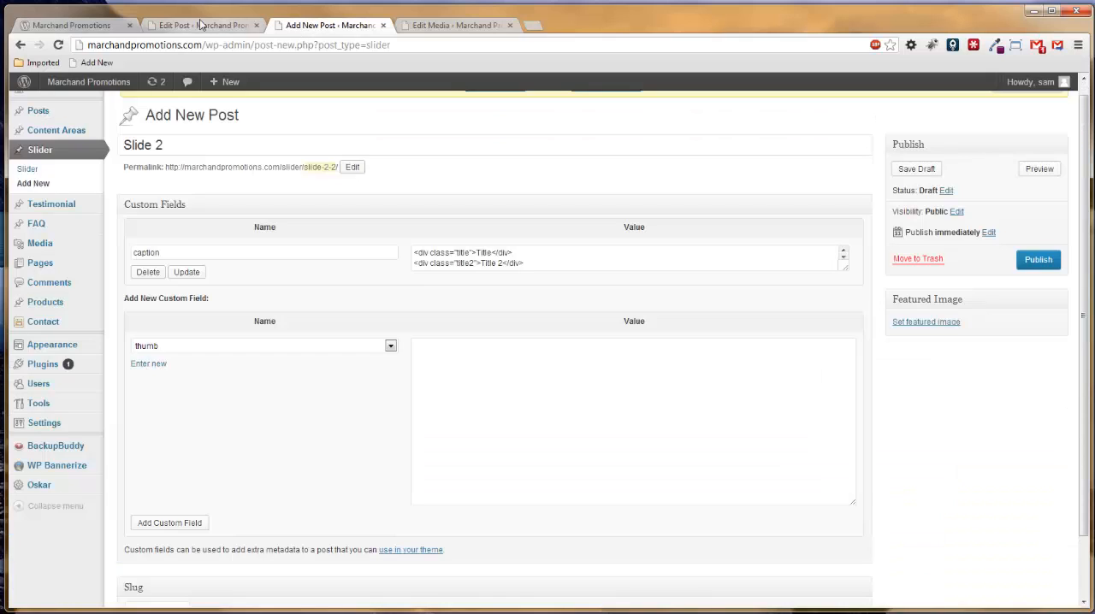
Copy the Iamge1 media file's URL and paste it as the value of Slide 2's thumb custom field.
left_click(184, 25)
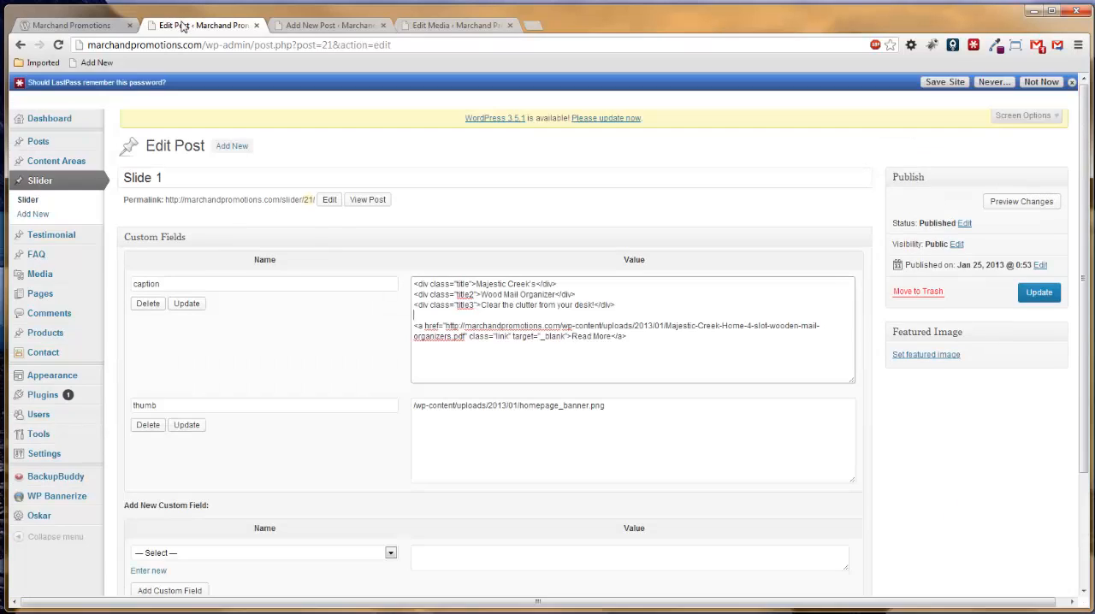
left_click(454, 25)
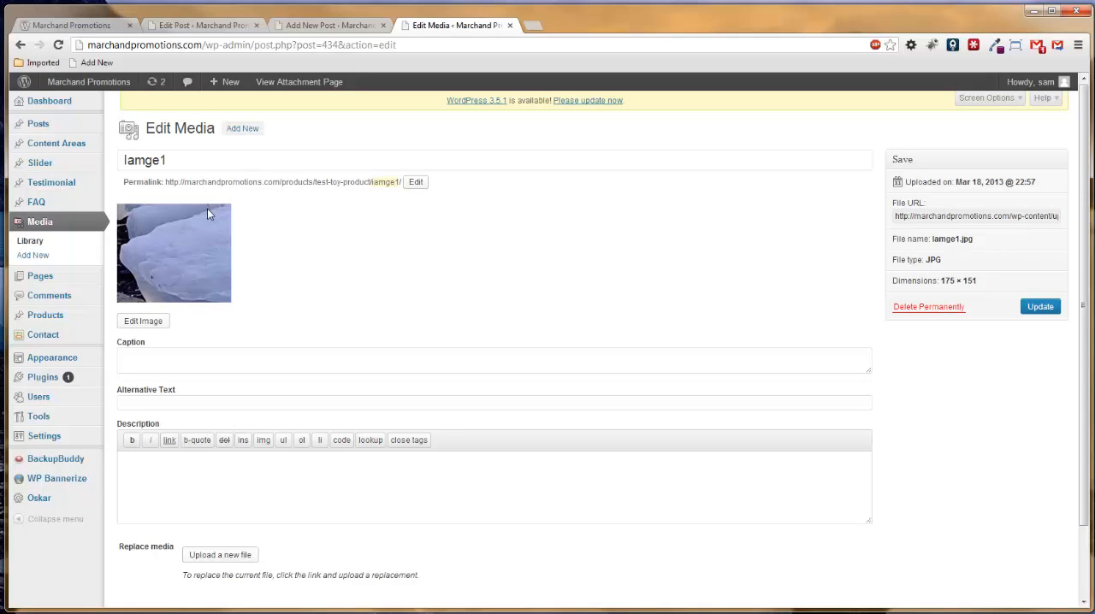
left_click(899, 220)
left_click_drag(899, 220, 1078, 216)
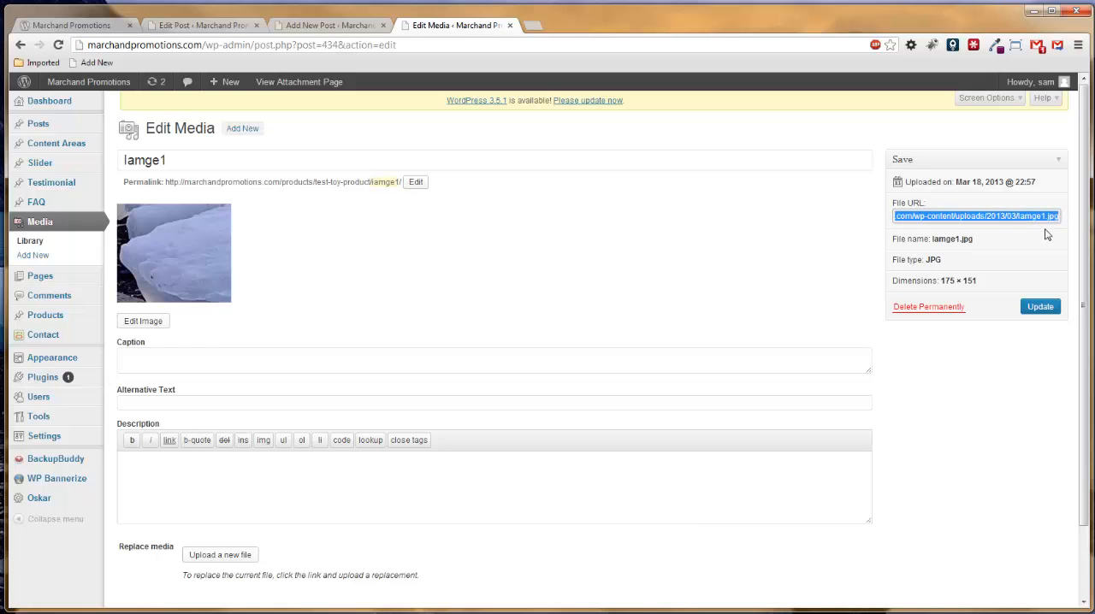
left_click(332, 26)
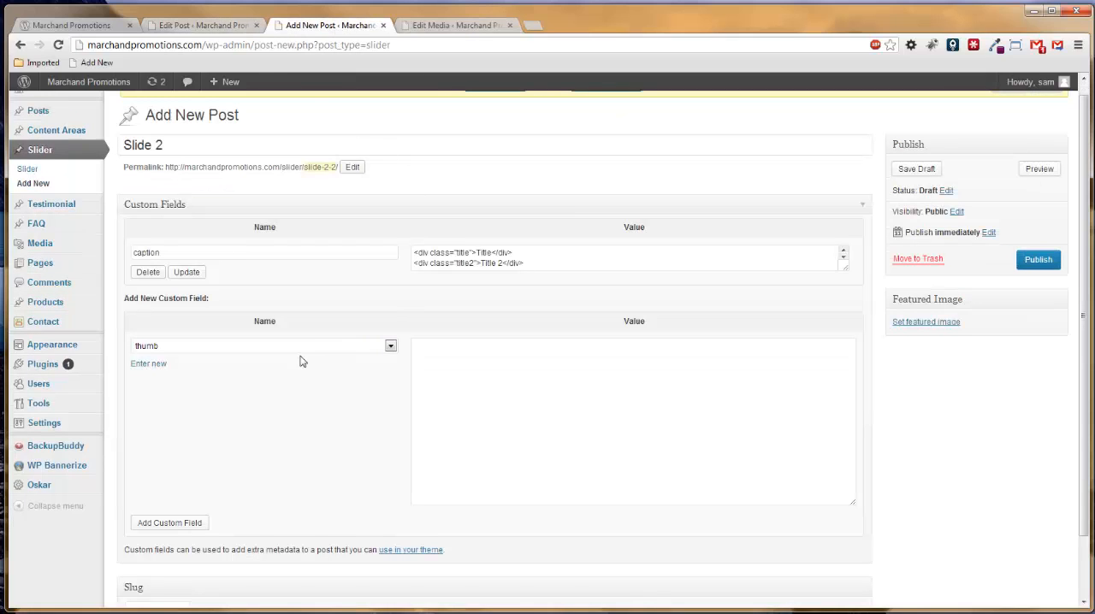
left_click(469, 360)
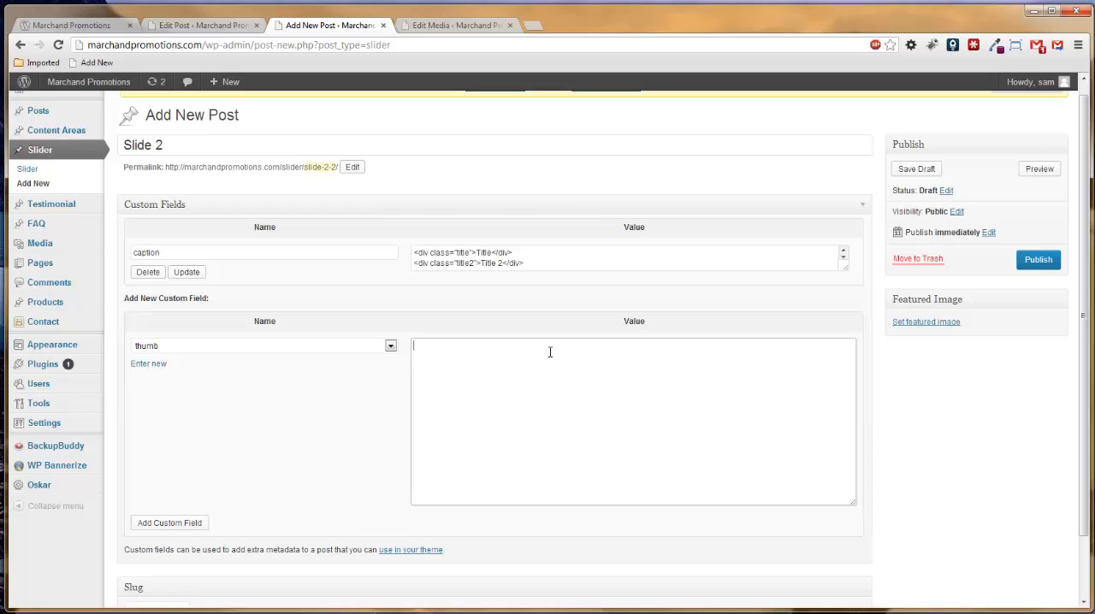
type("http://marchandpromotions.com/wp-content/uploads/2013/03/iamge1.jpg")
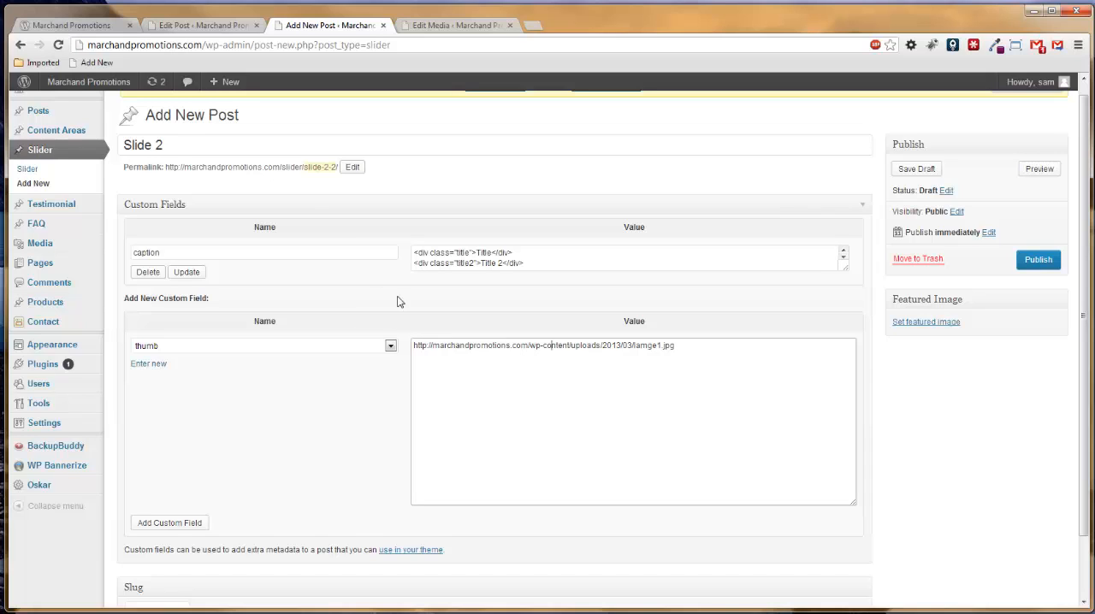
Check Slide 1's custom fields for comparison, return to Slide 2 and publish it.
left_click(219, 25)
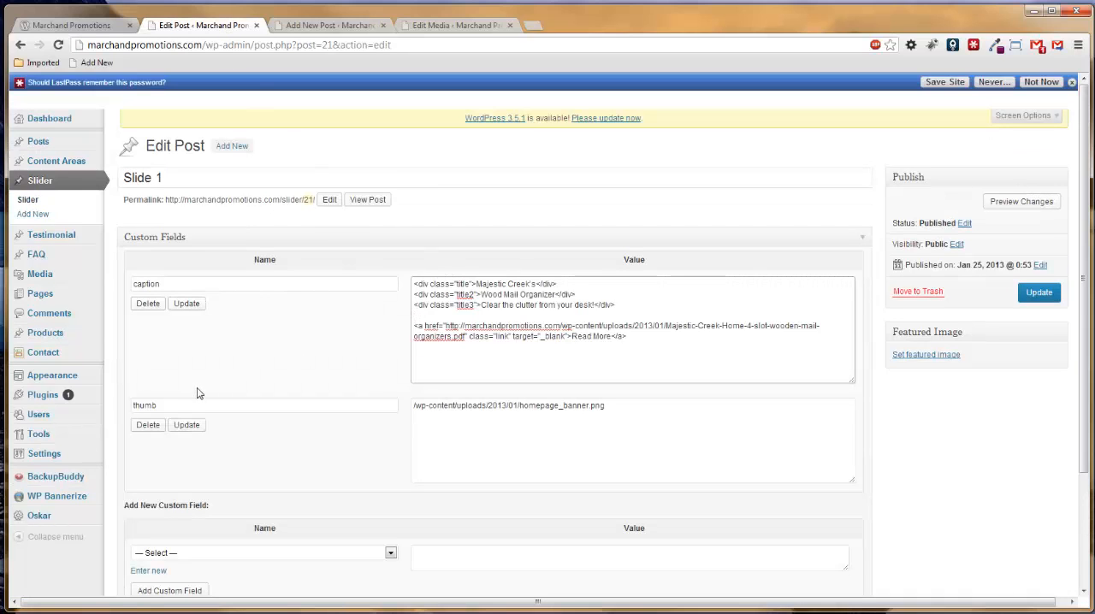
scroll(467, 403, "down", 3)
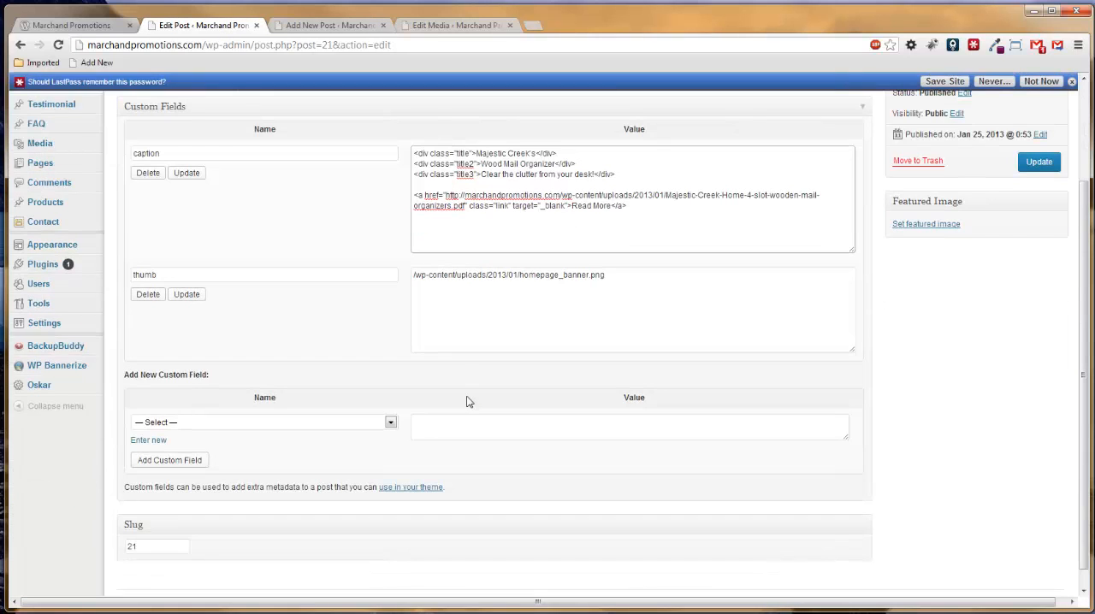
scroll(468, 402, "up", 3)
left_click(304, 27)
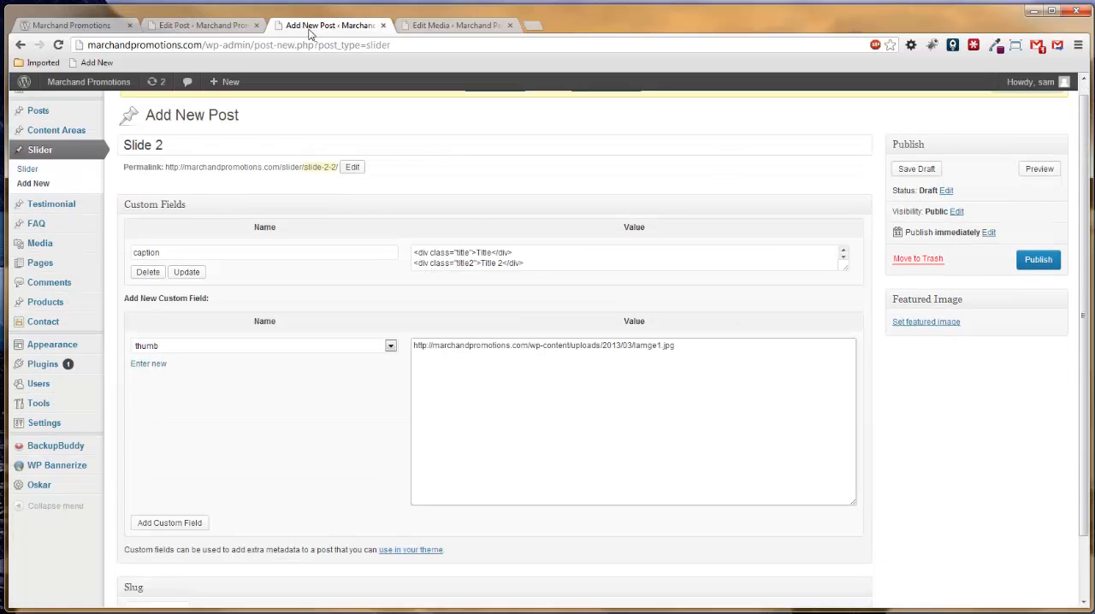
left_click(1037, 260)
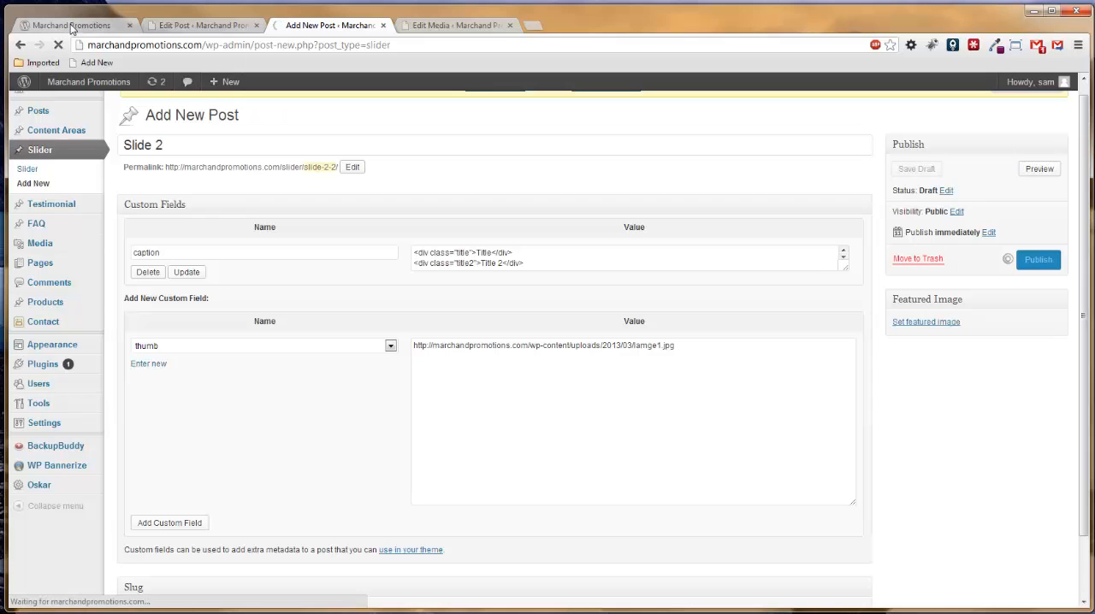
Reload the homepage without the developer tools, test the new slide's read-more link, and close the page it opens.
left_click(73, 25)
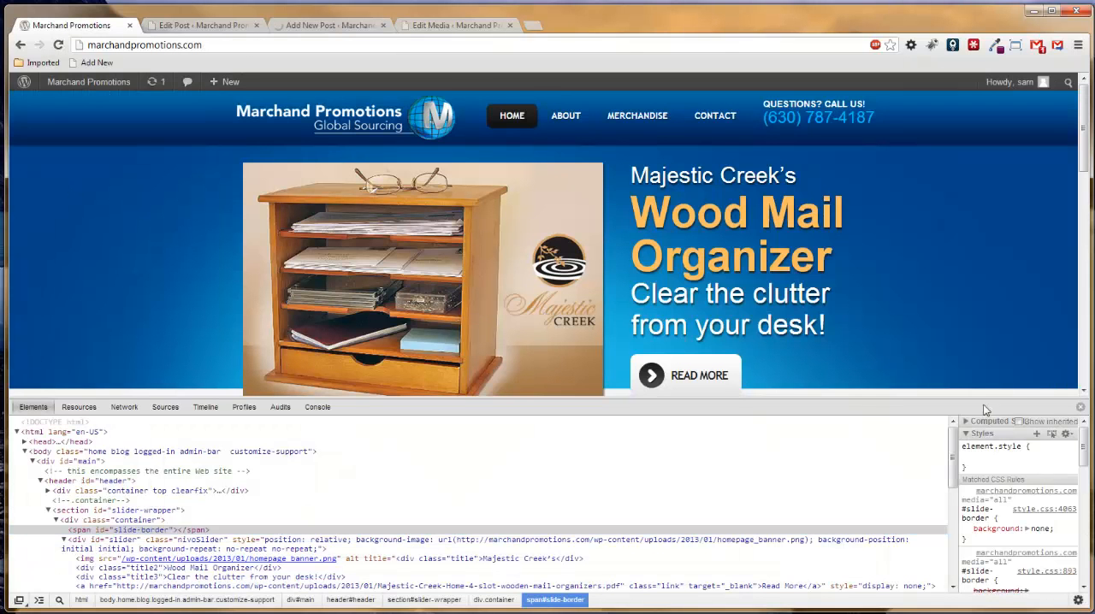
left_click(1081, 408)
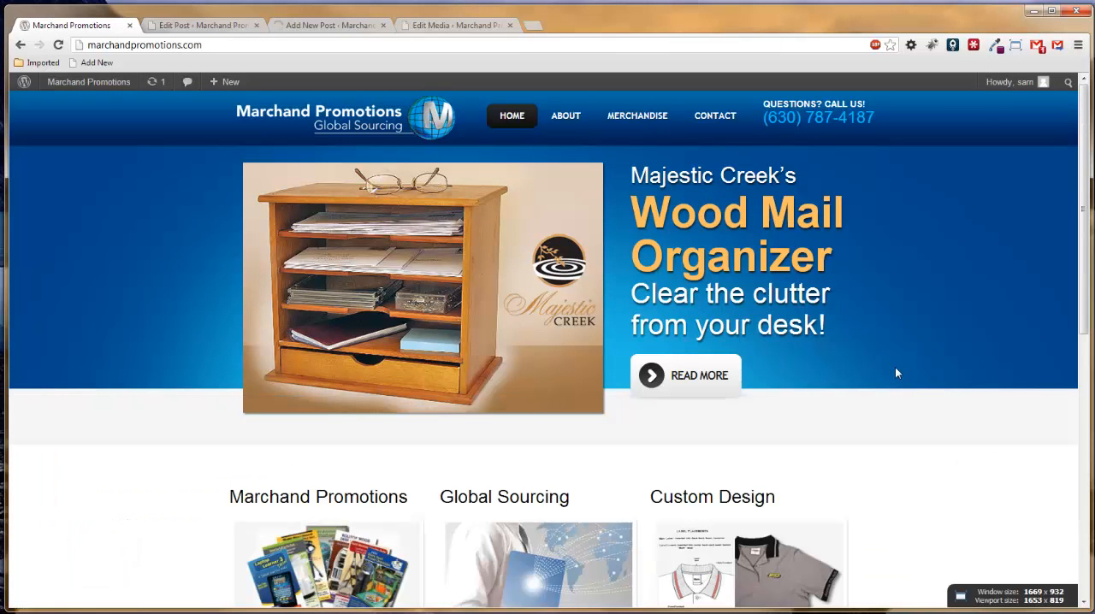
key("F5")
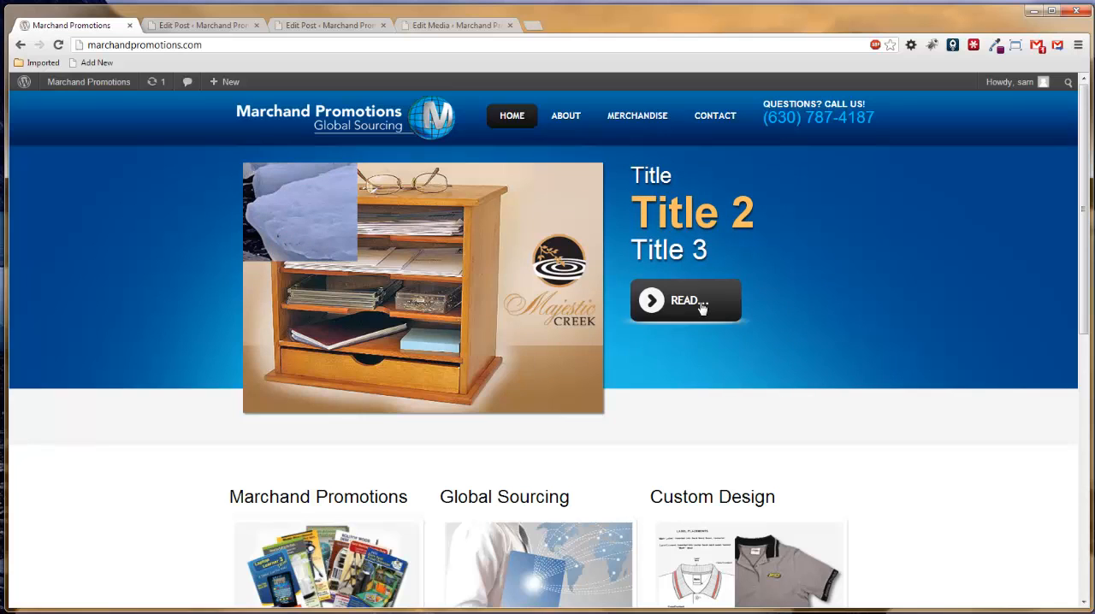
left_click(698, 307)
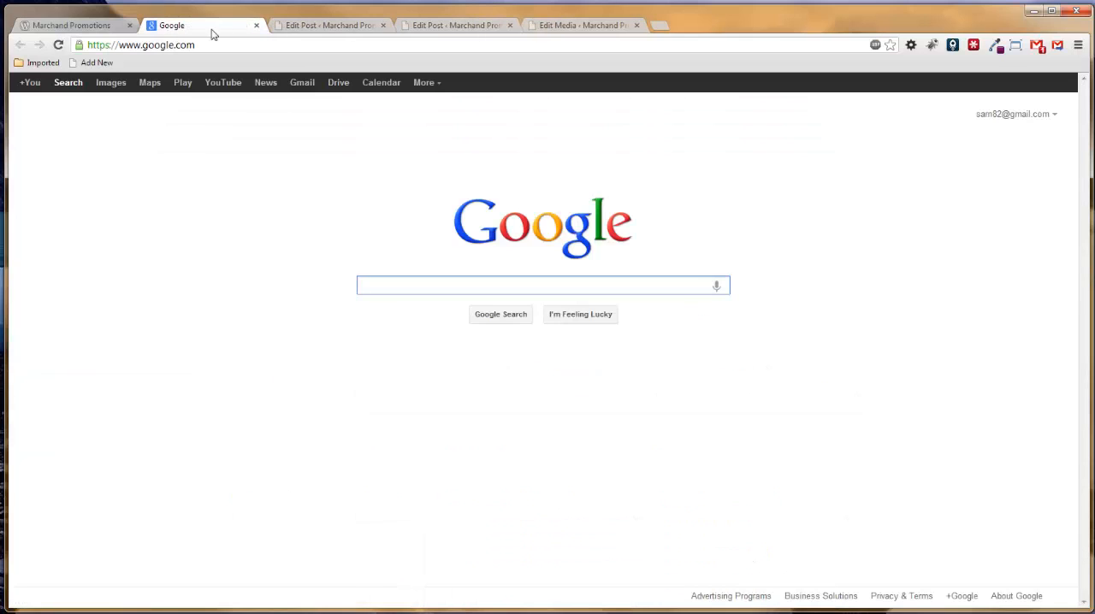
left_click(255, 25)
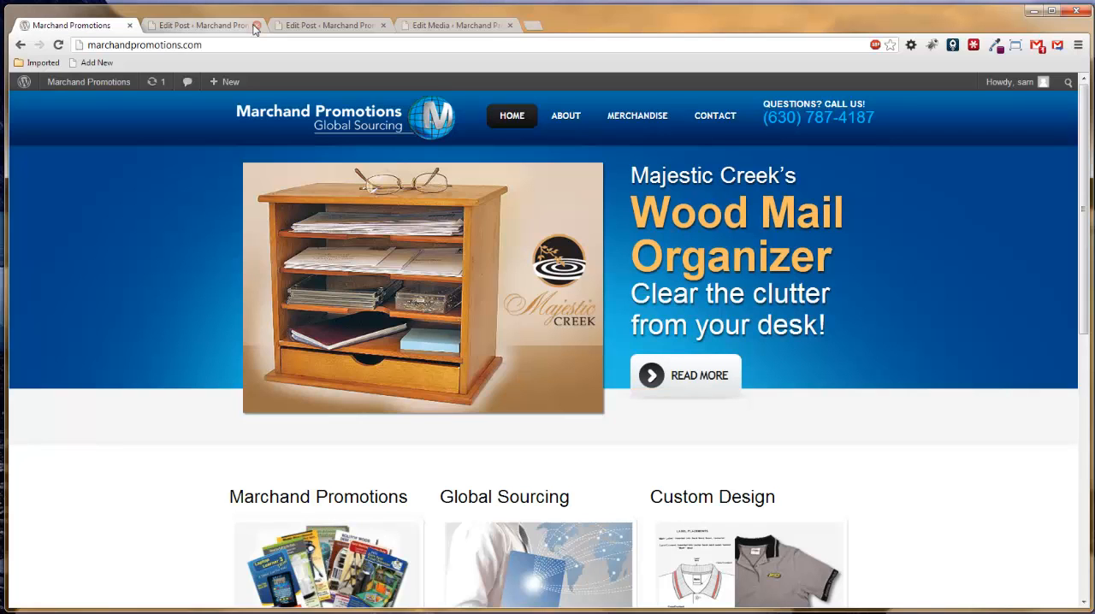
Move Slide 2 to the trash from the list of slider posts.
left_click(201, 26)
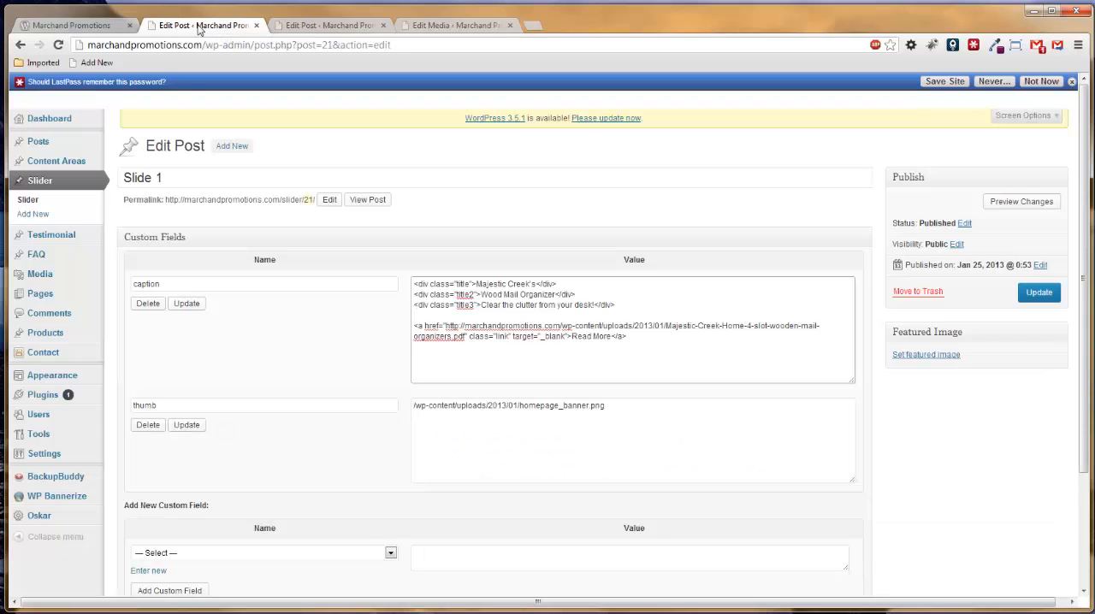
left_click(27, 201)
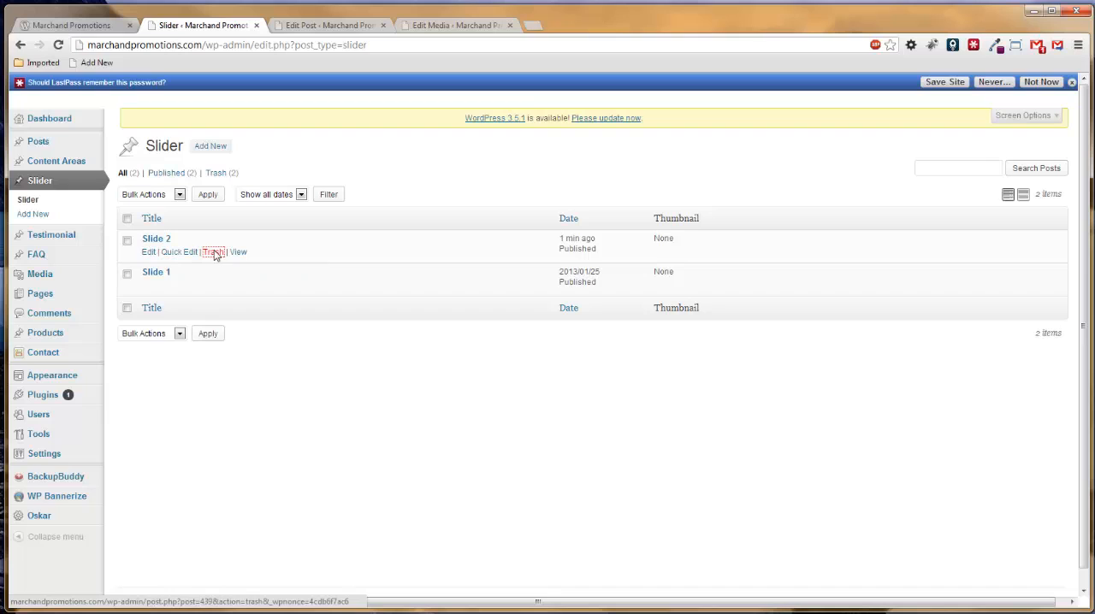
left_click(213, 253)
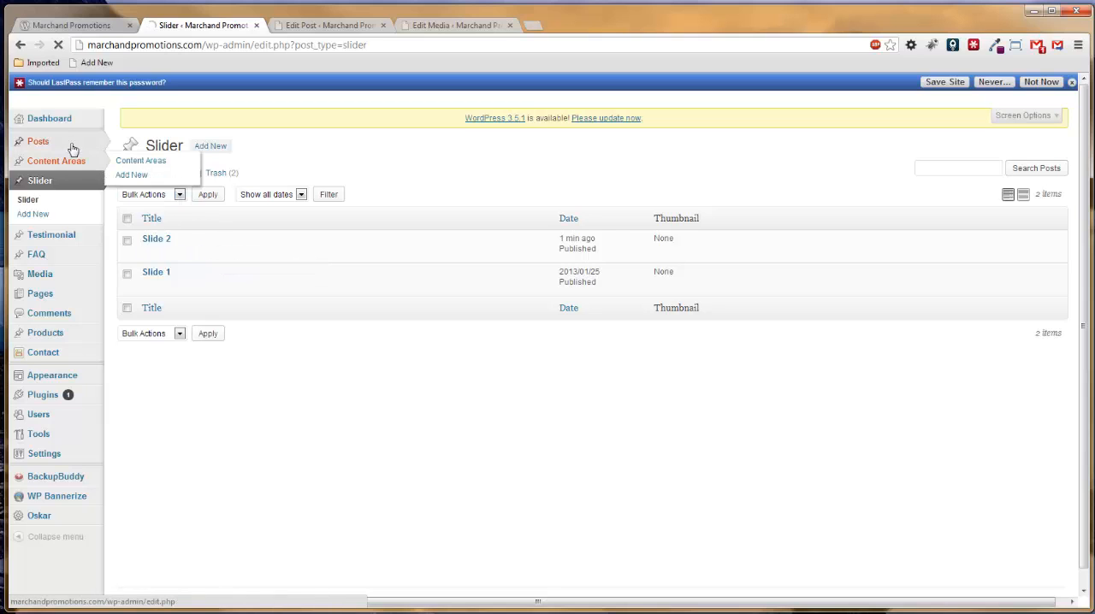
Open the Oskar theme settings and expand the Slider section.
mouse_move(56, 145)
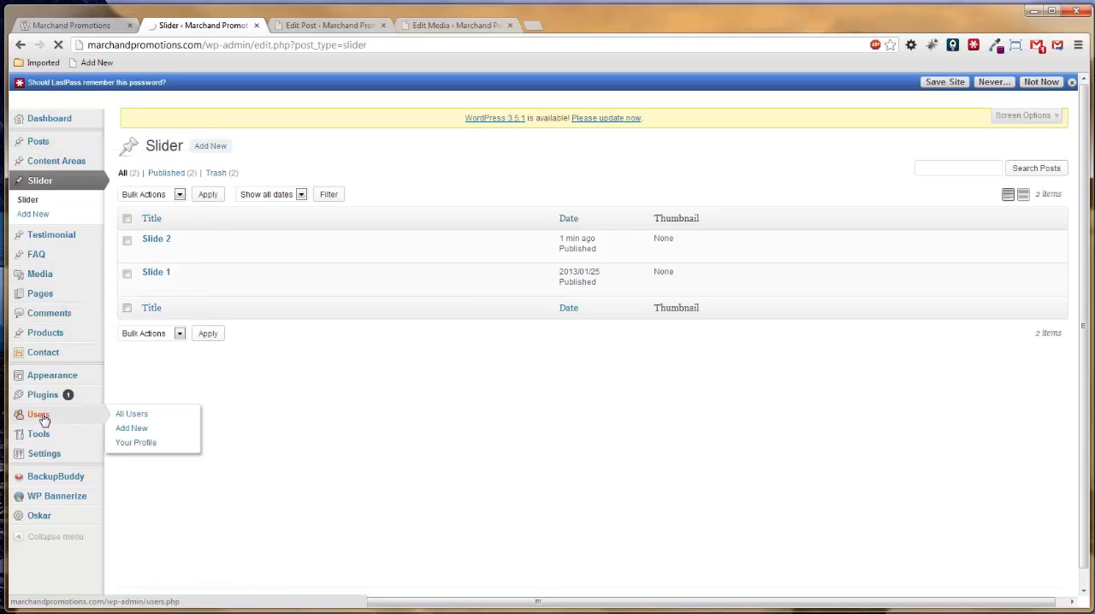
left_click(39, 517)
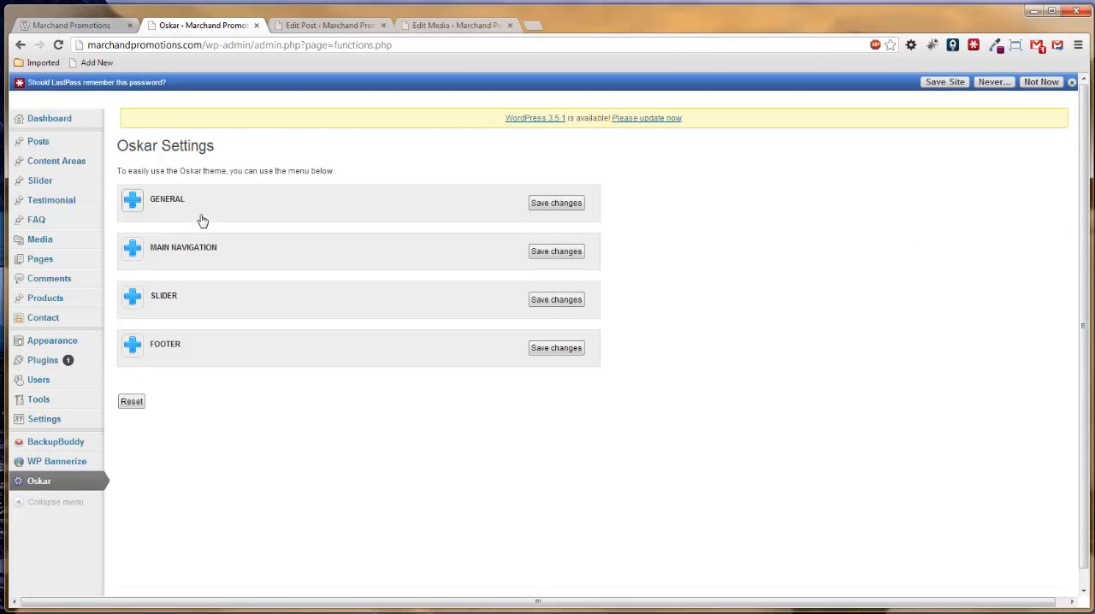
left_click(138, 301)
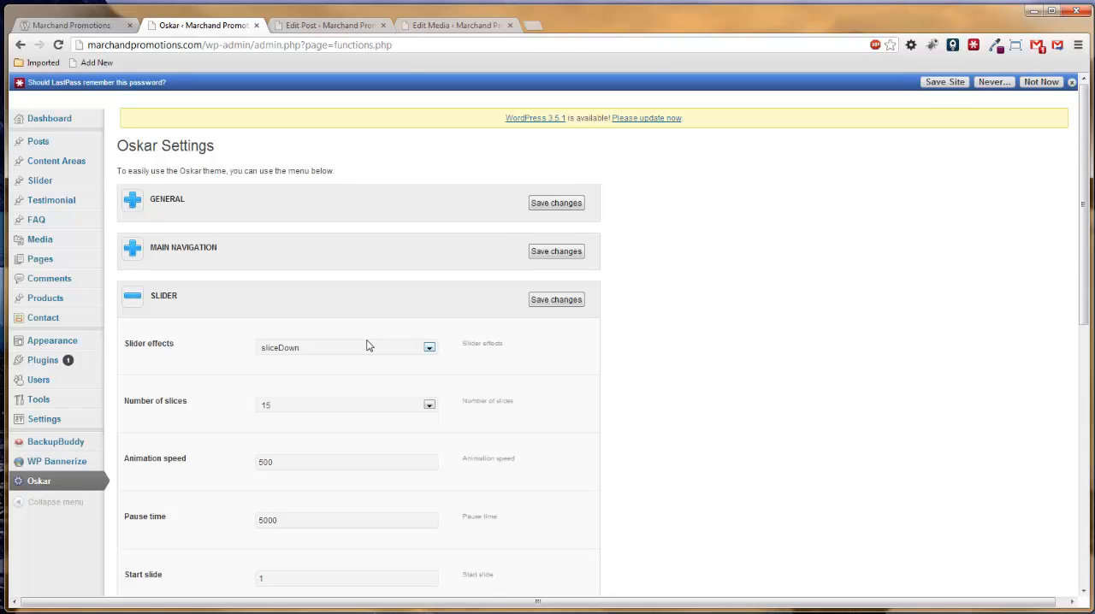
Try an animation speed of 100 in the slider settings, and put it back to 500 without saving.
left_click_drag(291, 462, 232, 460)
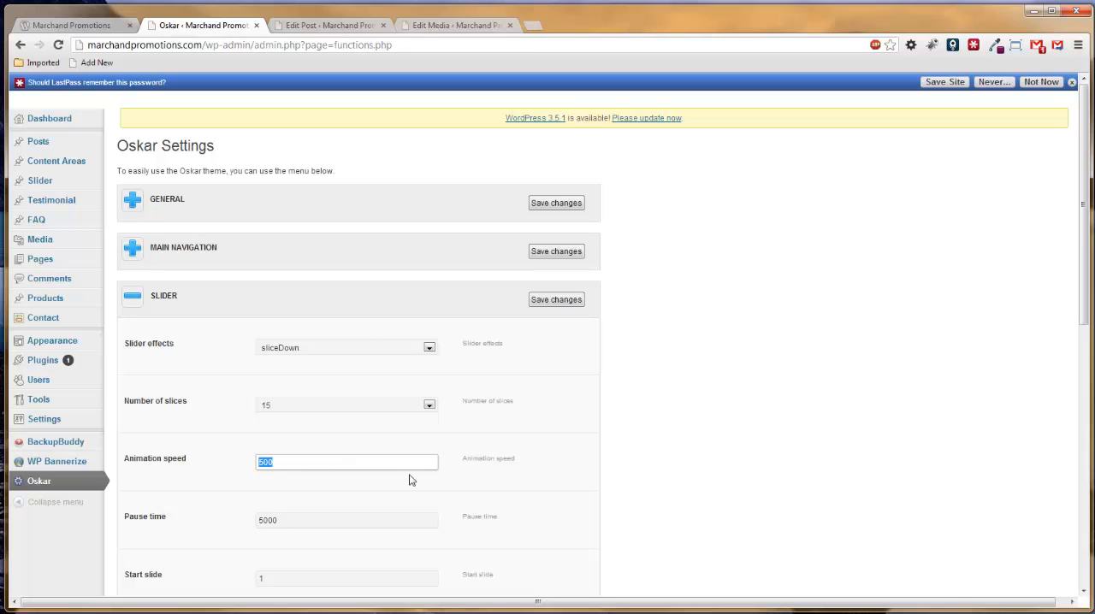
left_click(272, 465)
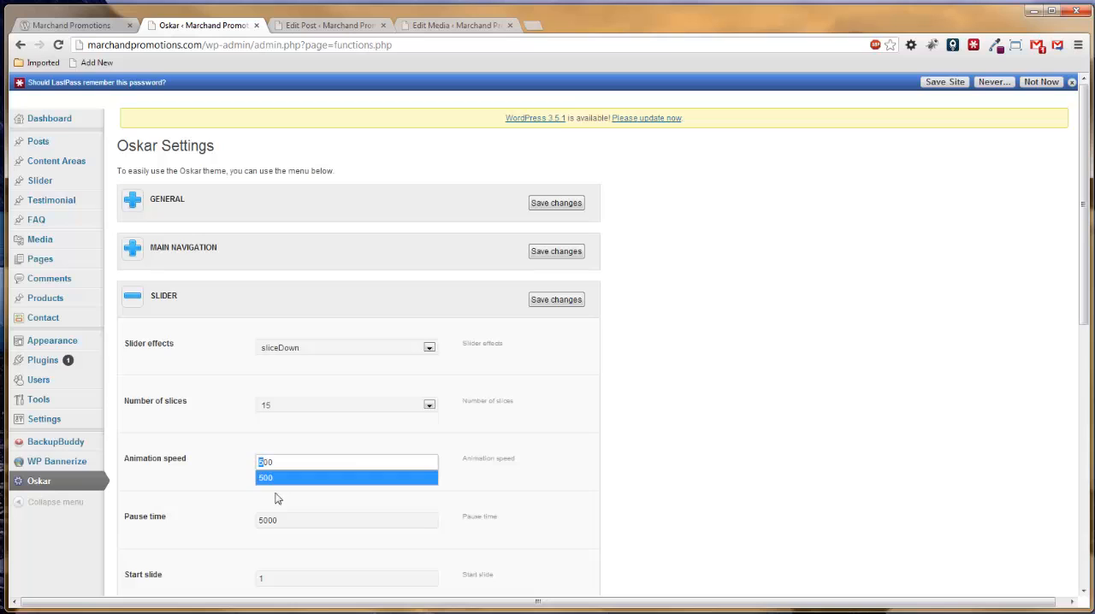
type("10")
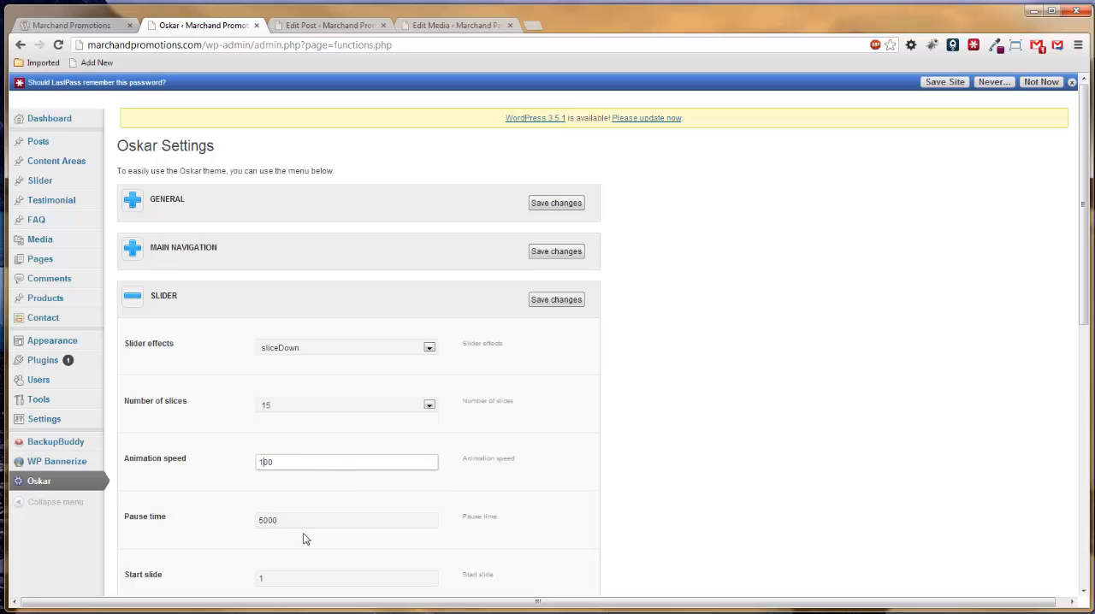
key("BackSpace")
left_click(647, 432)
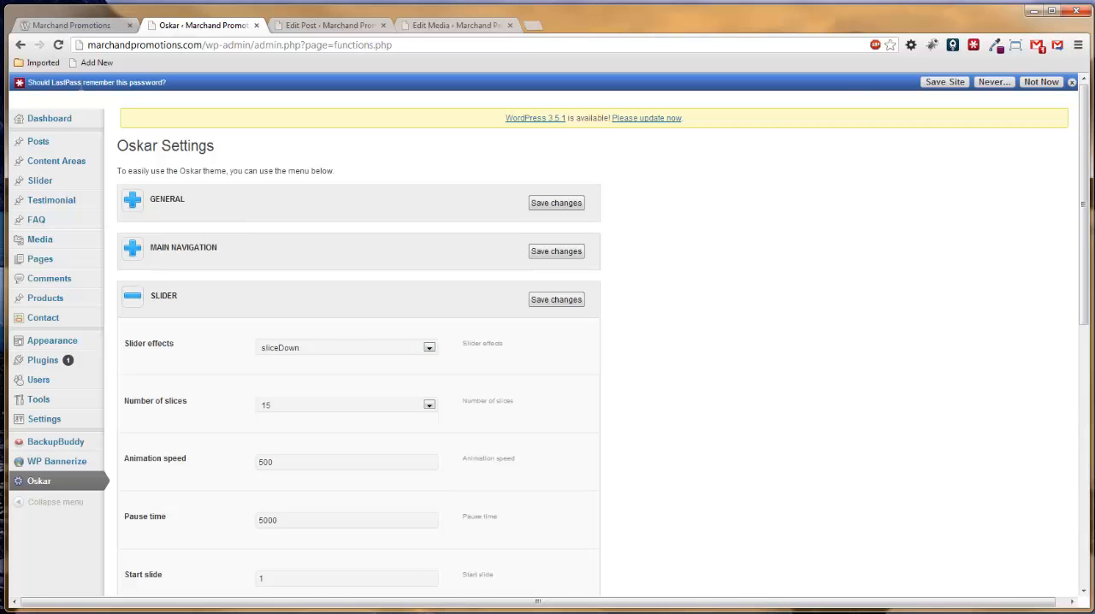
Watch the homepage slider's transition and review the available slider effects in the Oskar settings, keeping sliceDown.
left_click(85, 25)
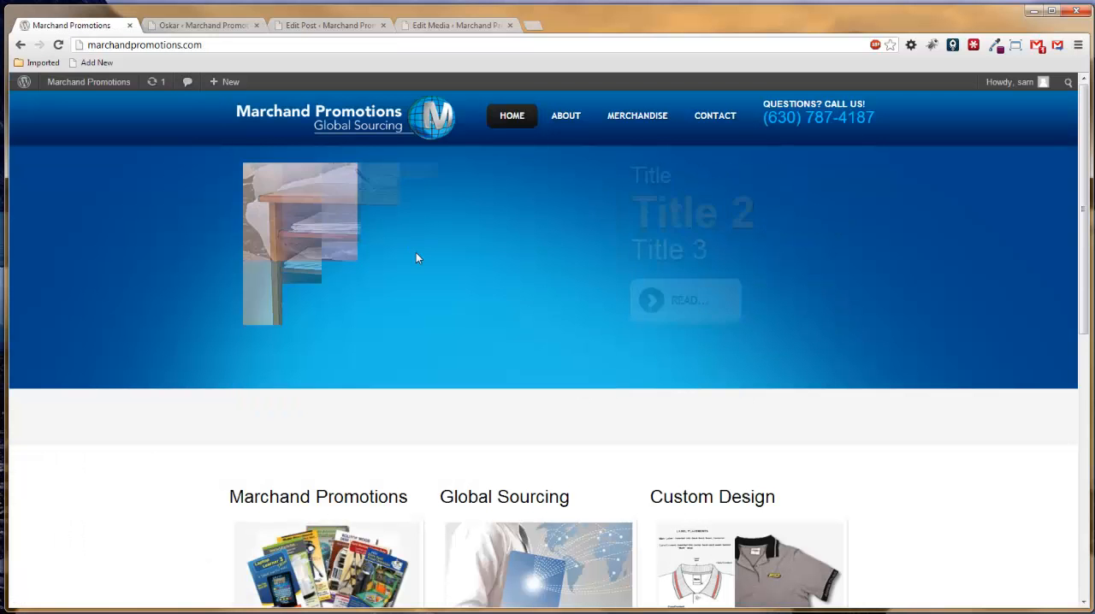
left_click(198, 26)
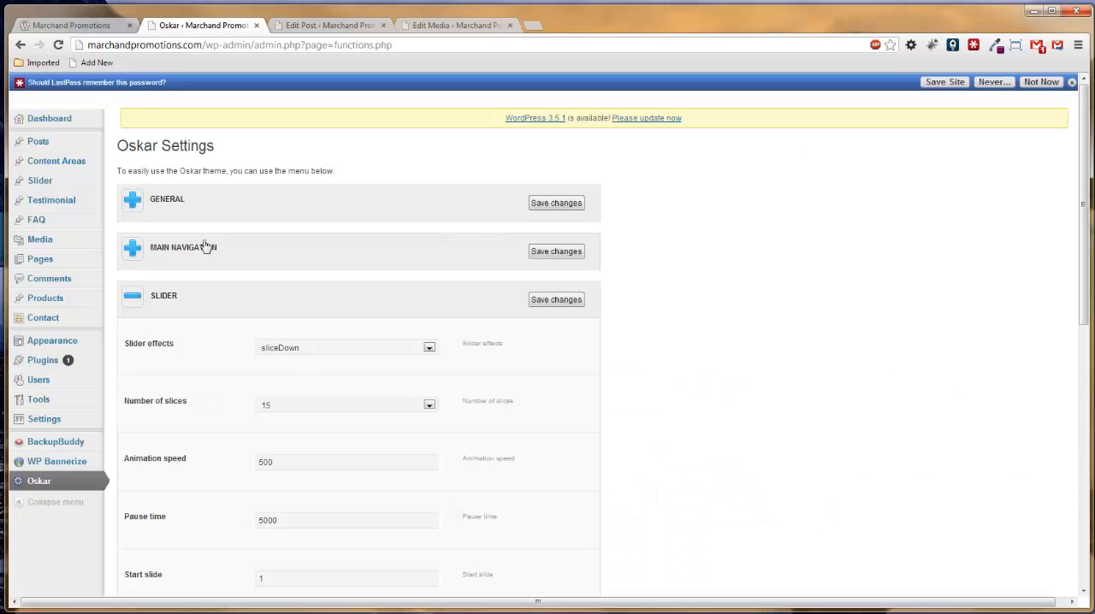
left_click(294, 348)
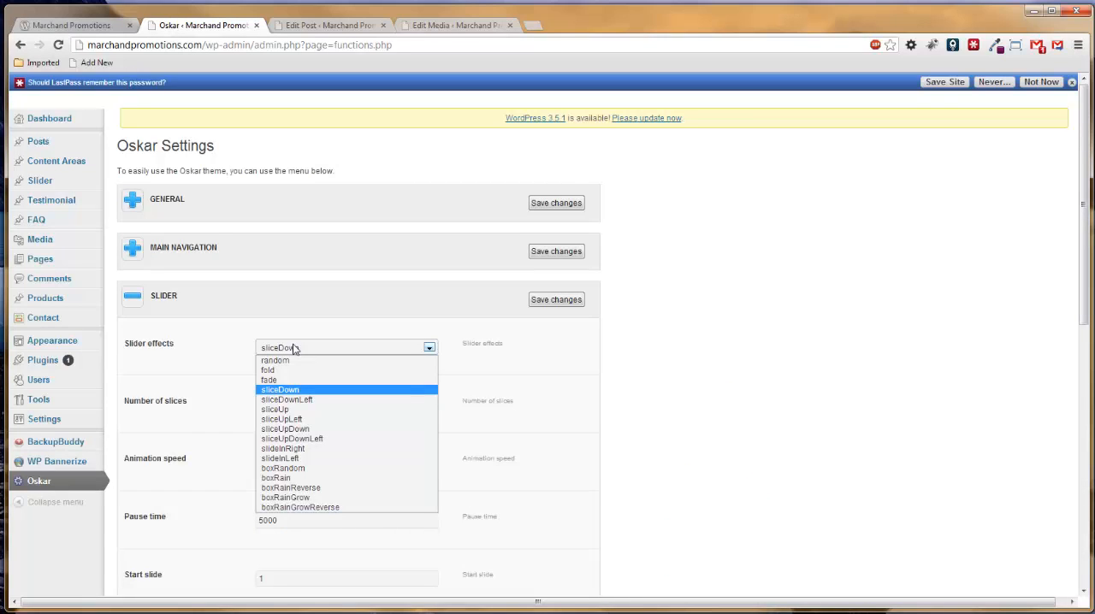
left_click(572, 369)
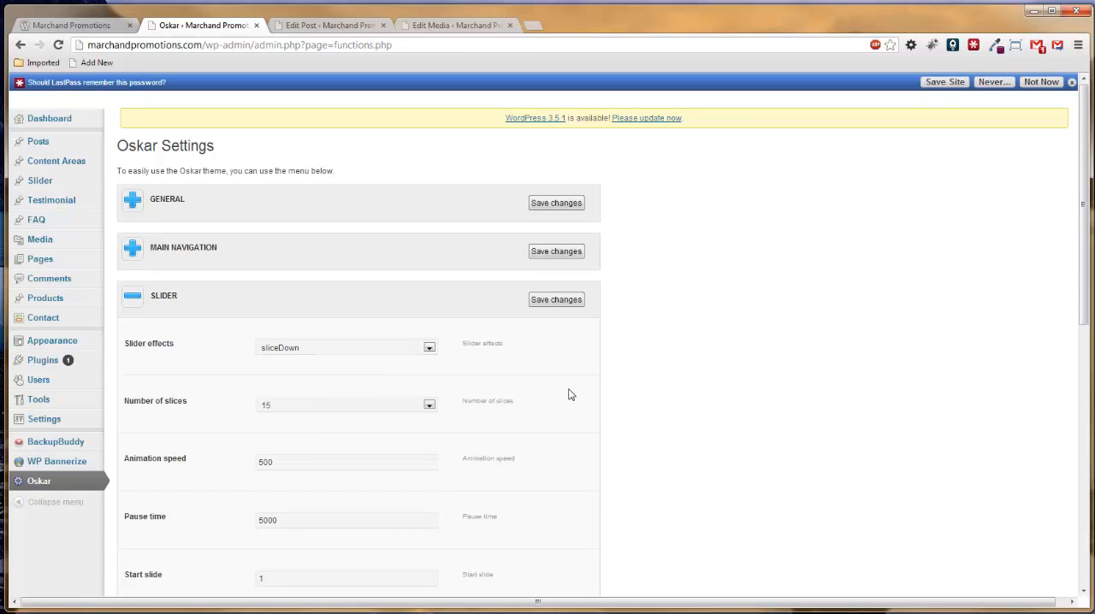
Examine the remaining slider settings, including navigation, pagination, thumbnails and pause on hover, and compare them with the homepage slider.
scroll(571, 395, "down", 1)
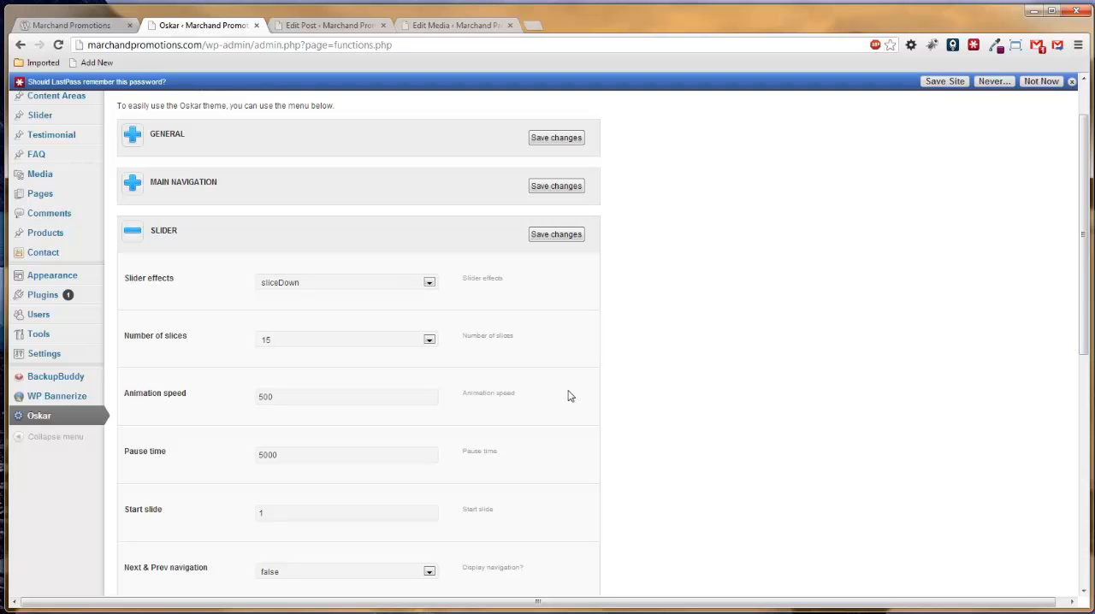
scroll(558, 422, "down", 1)
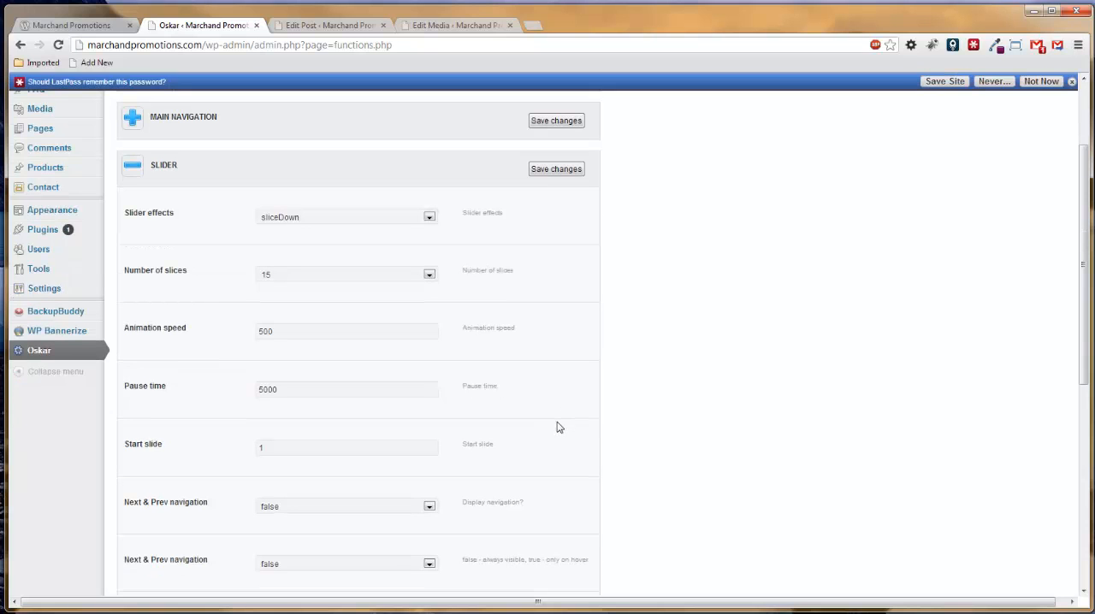
scroll(408, 485, "down", 2)
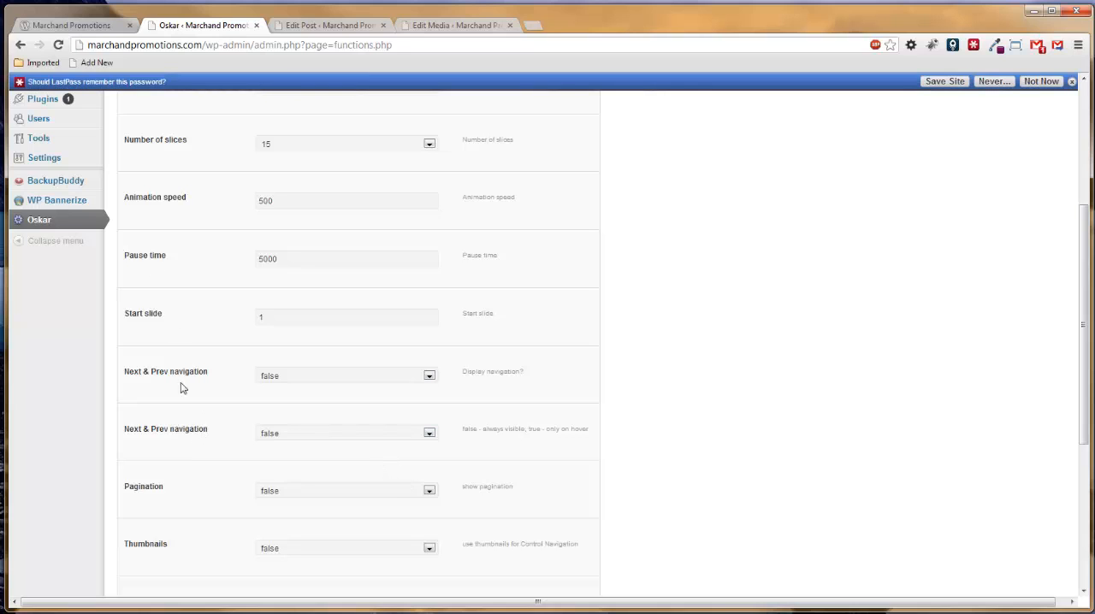
left_click(72, 26)
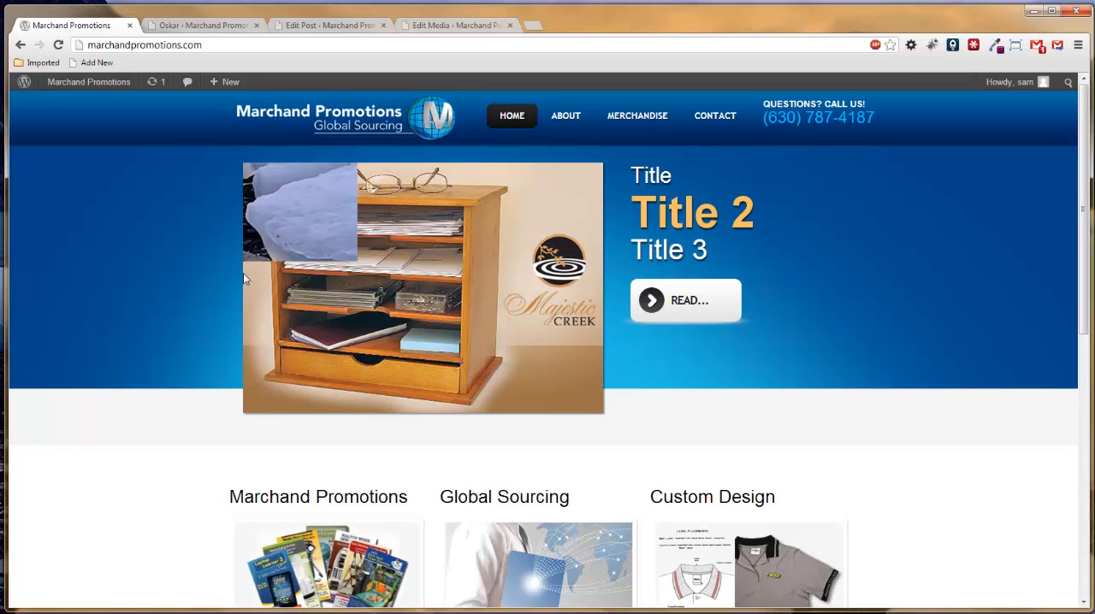
left_click(202, 27)
scroll(274, 379, "down", 4)
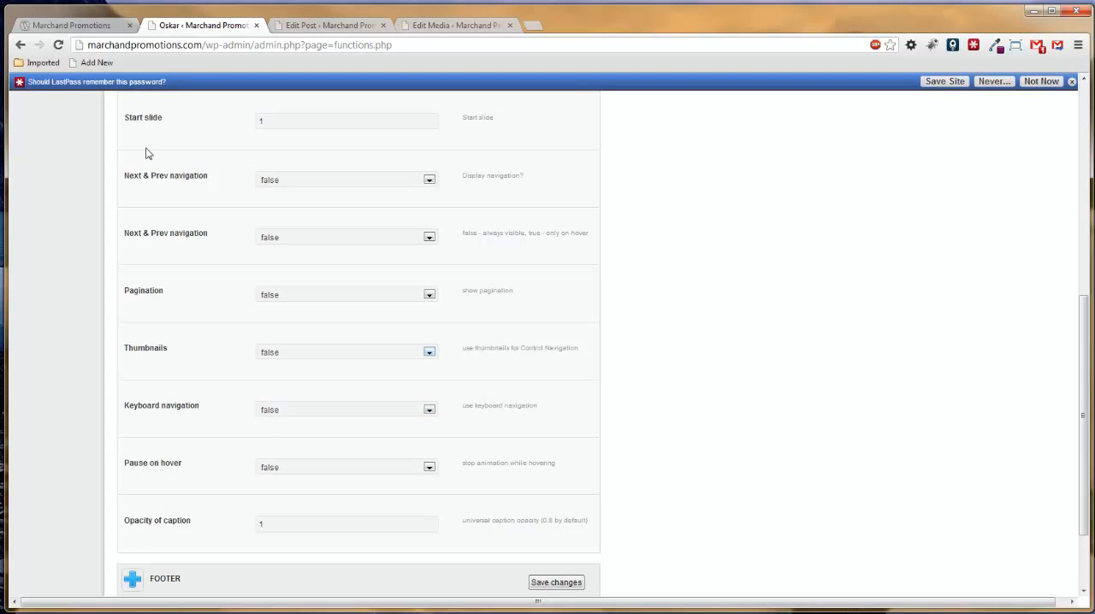
left_click(82, 31)
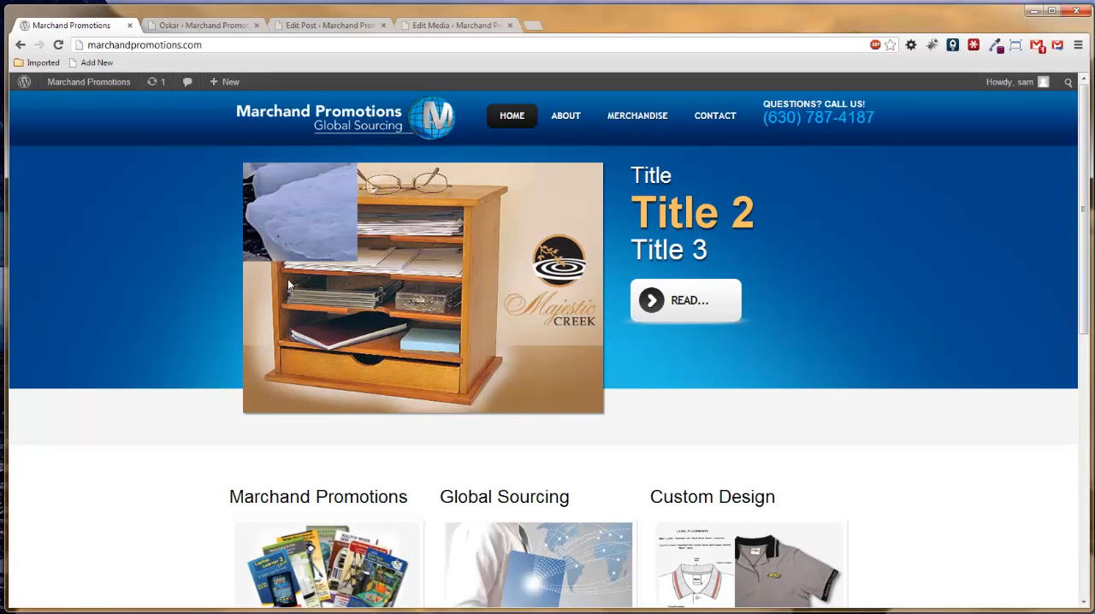
Recheck the Oskar slider settings against the homepage slider, and collapse and re-expand the Slider section of the theme settings.
left_click(179, 28)
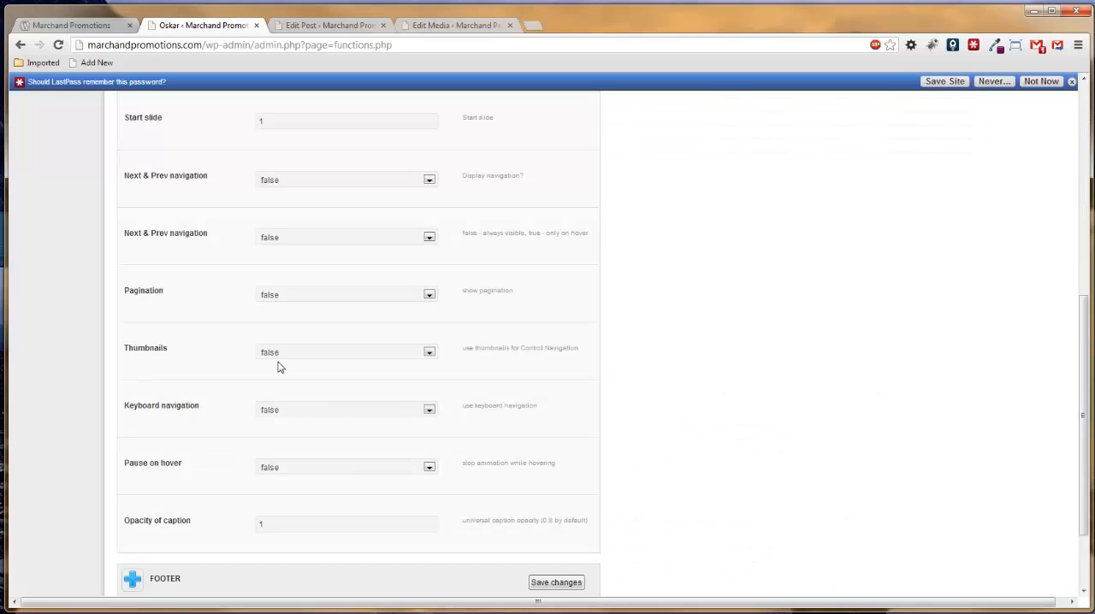
scroll(277, 366, "up", 5)
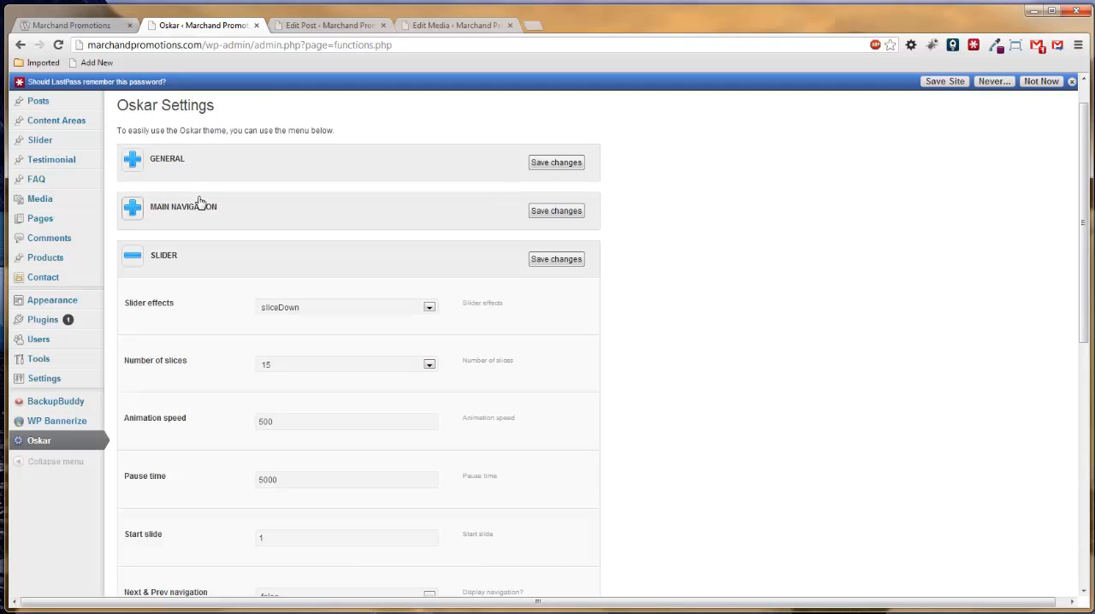
left_click(92, 30)
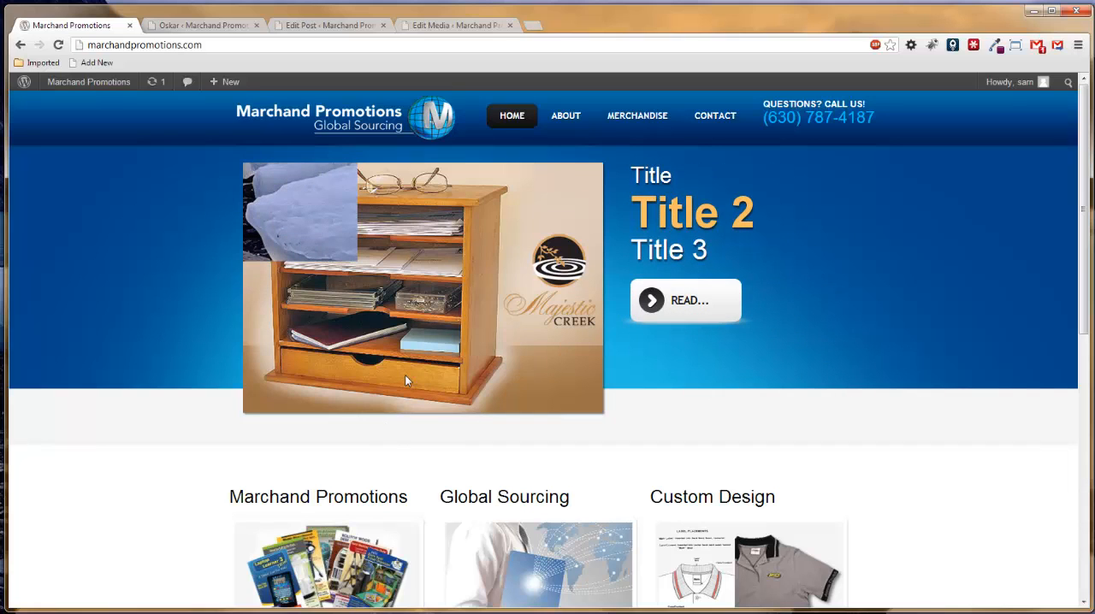
left_click(196, 24)
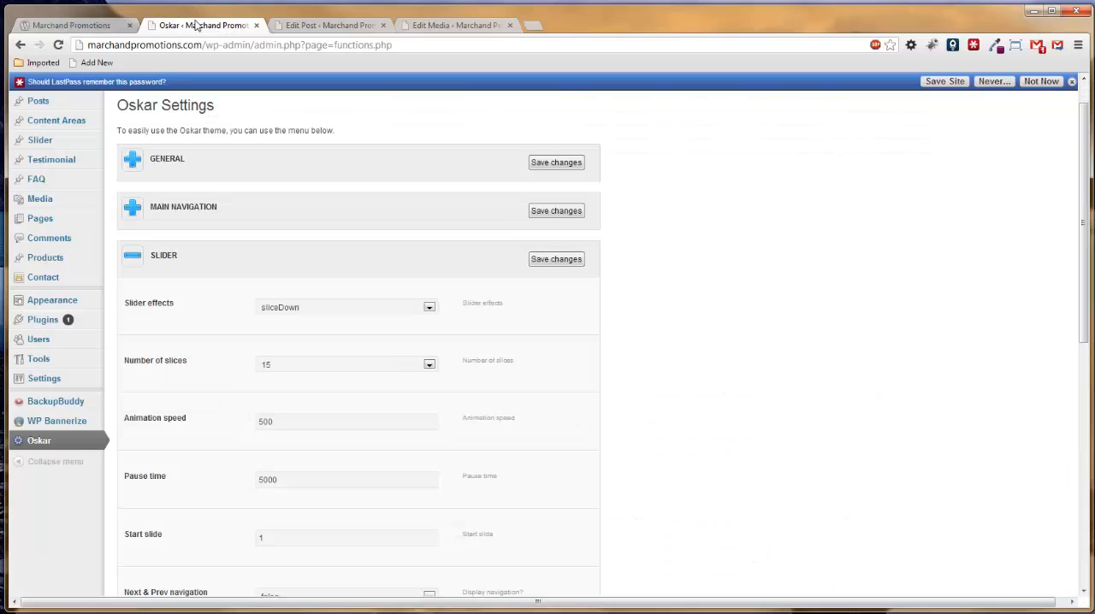
left_click(134, 265)
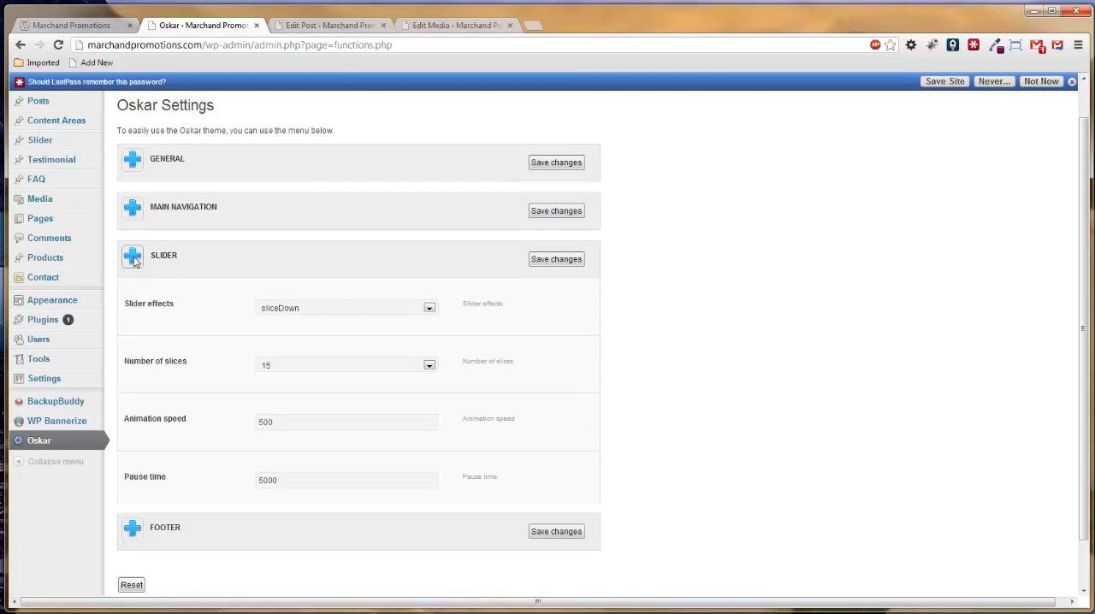
left_click(135, 279)
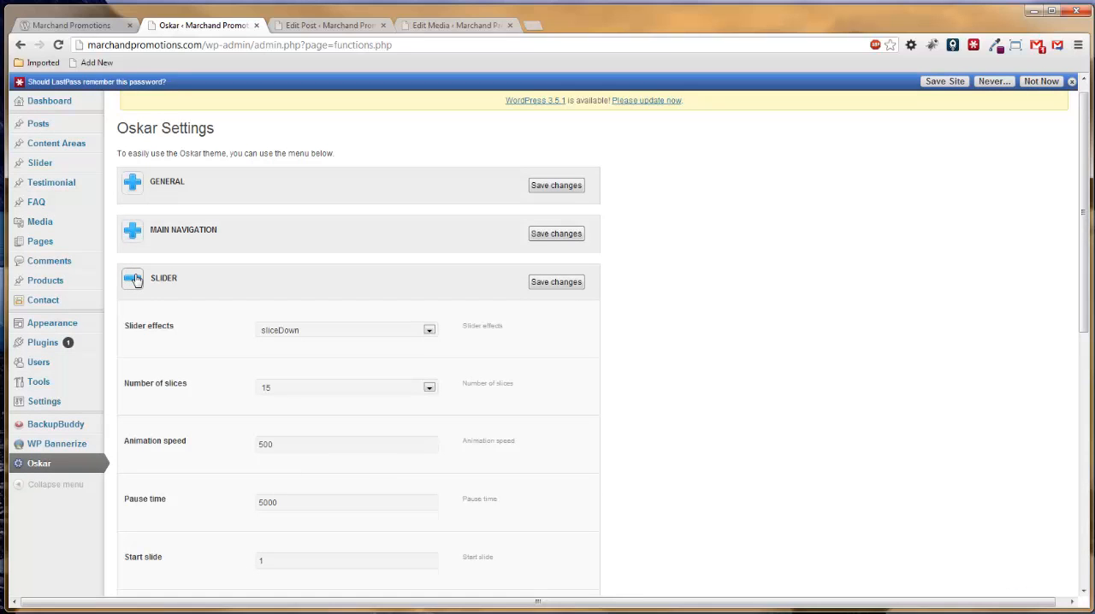